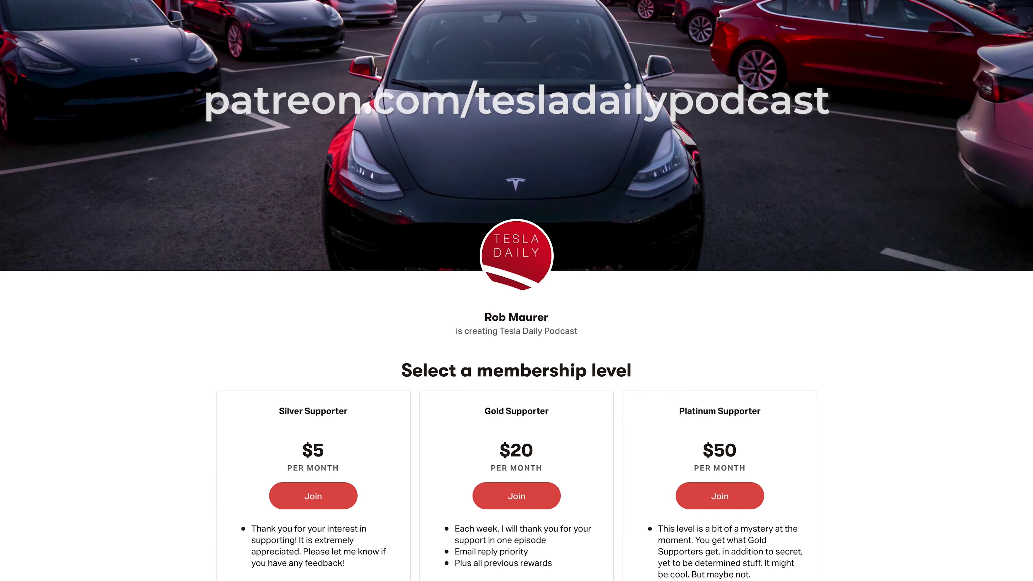
# Step: Look through the Tesla Daily Podcast Patreon page, covering the membership levels, About text and patron goal
pyautogui.scroll(-5, 528, 340)
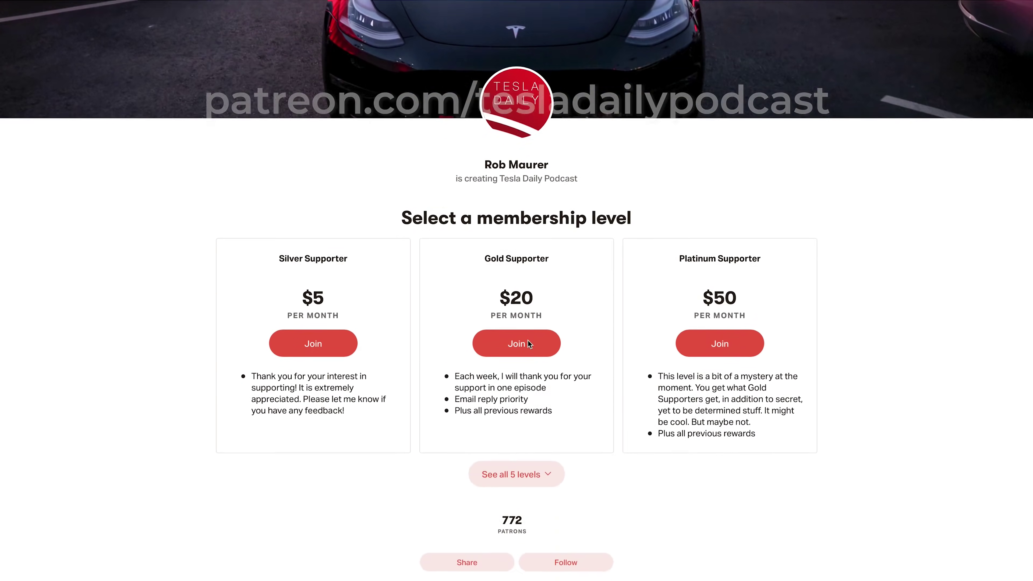
pyautogui.scroll(-3, 670, 525)
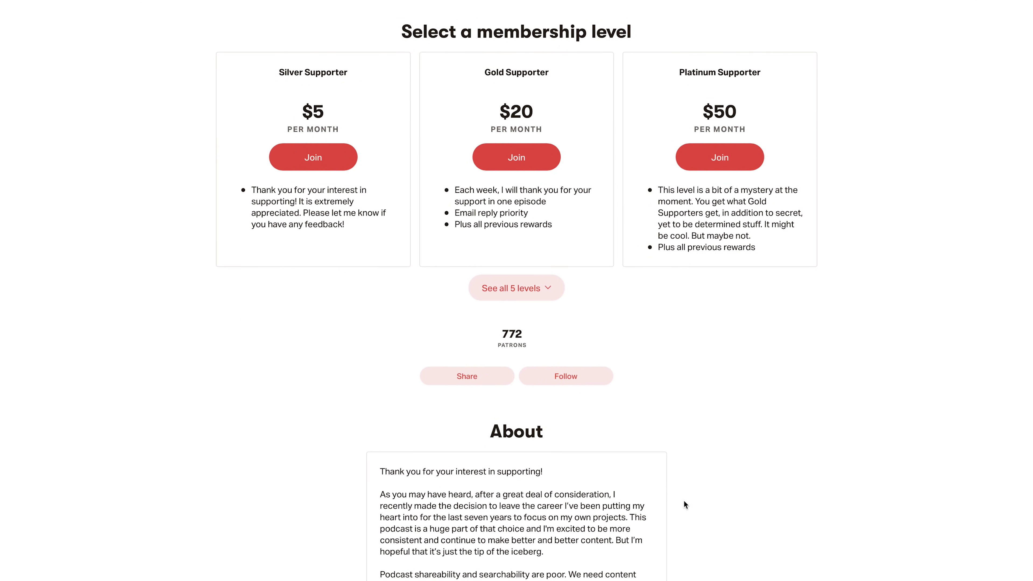
pyautogui.scroll(-12, 762, 517)
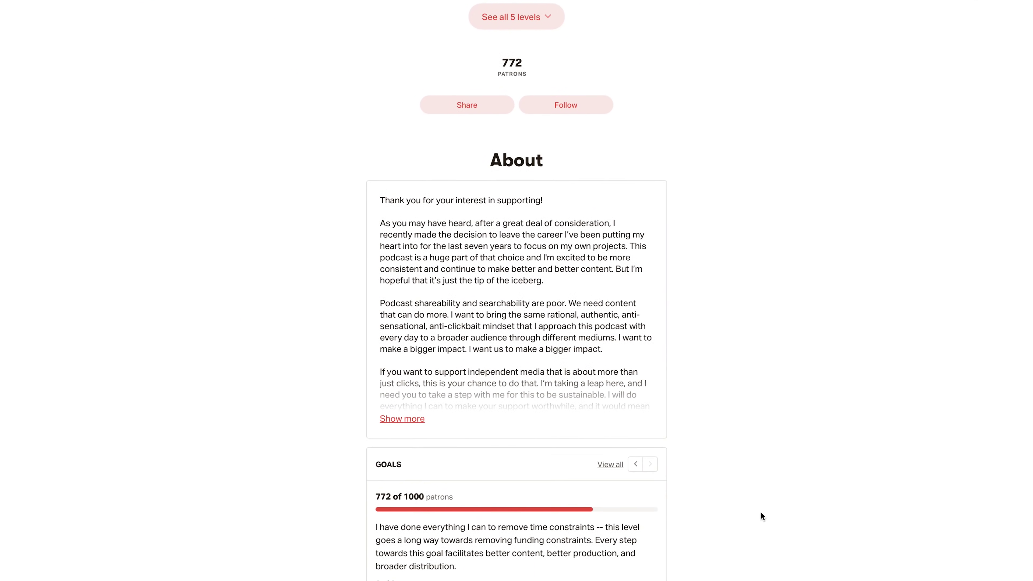
pyautogui.scroll(-4, 762, 515)
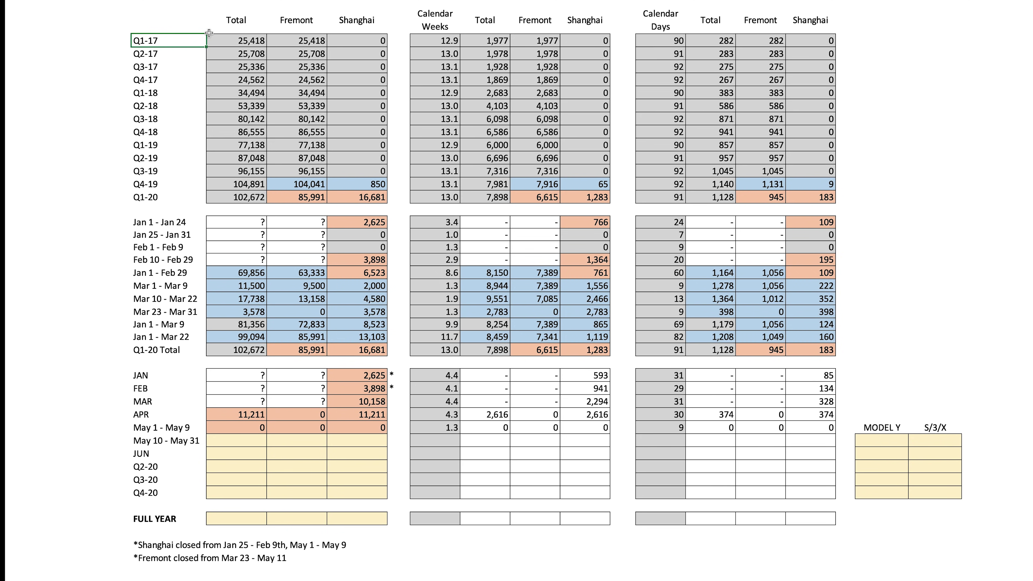
# Step: Examine the production sheet's layout: period rows, Total, Fremont and Shanghai columns, calendar weeks and days, per-week and per-day rates, and factory closure notes
pyautogui.moveTo(172, 43); pyautogui.dragTo(167, 351)
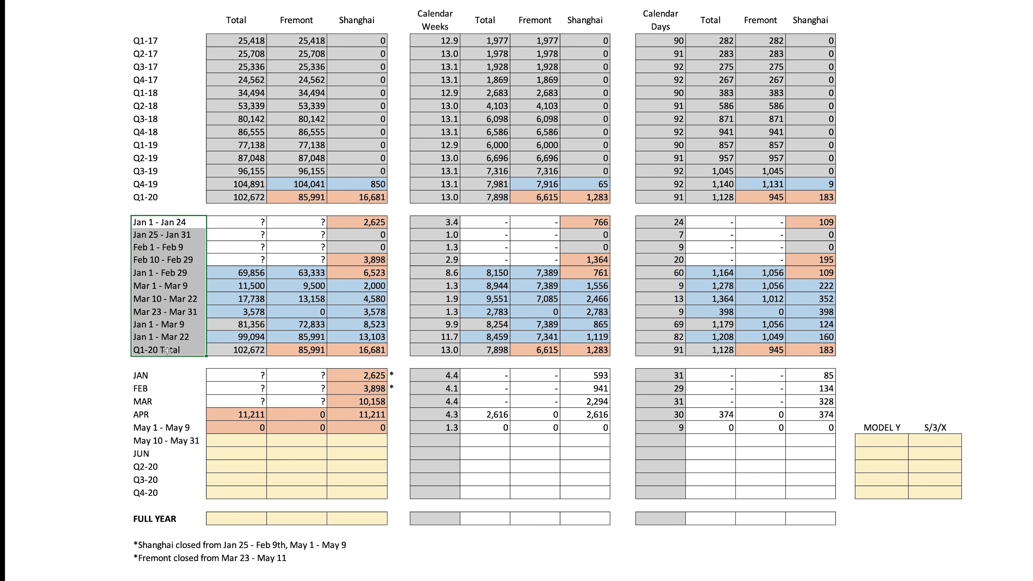
pyautogui.click(242, 23)
pyautogui.click(298, 19)
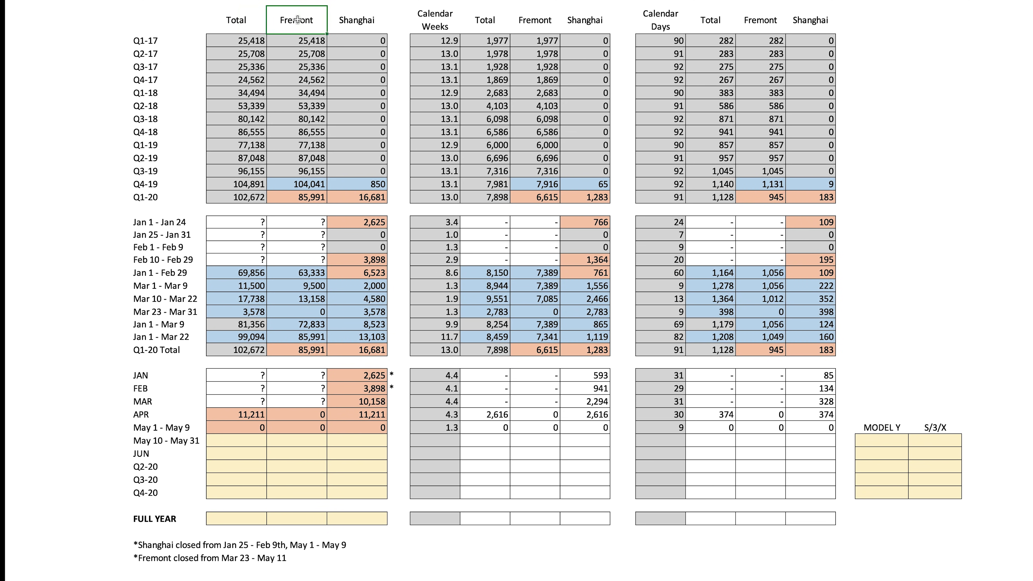
pyautogui.click(353, 20)
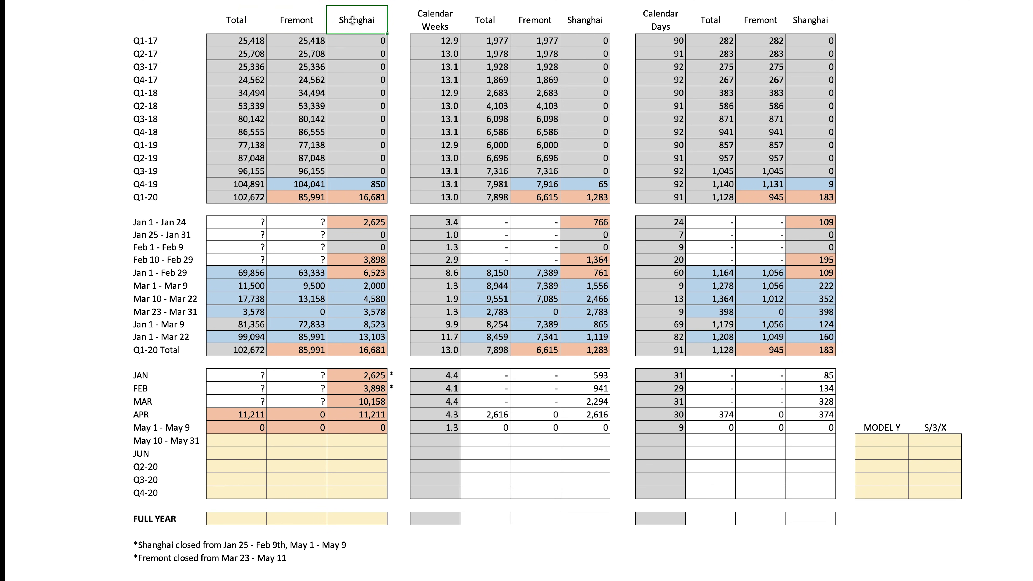
pyautogui.click(432, 24)
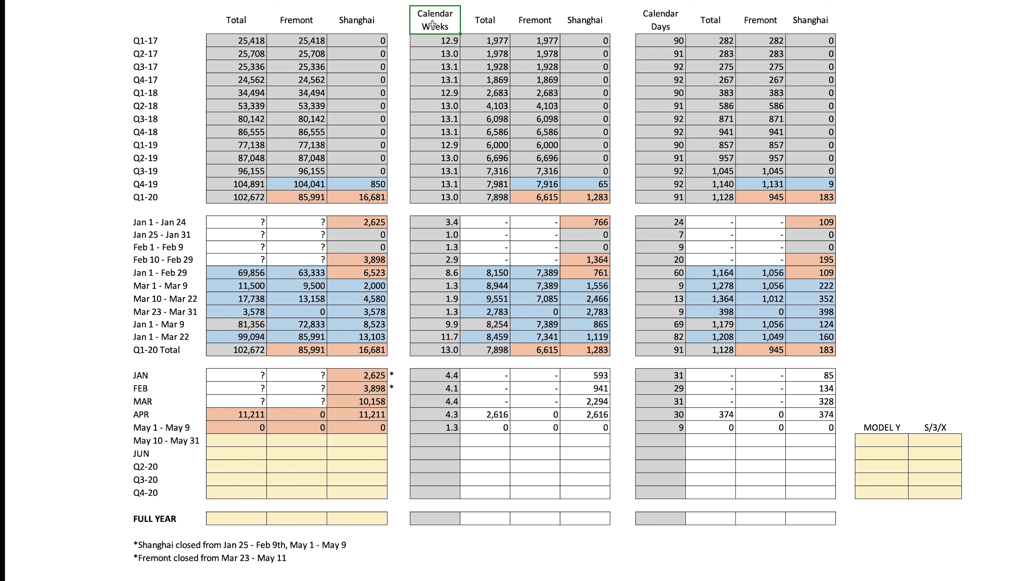
pyautogui.moveTo(431, 41); pyautogui.dragTo(425, 197)
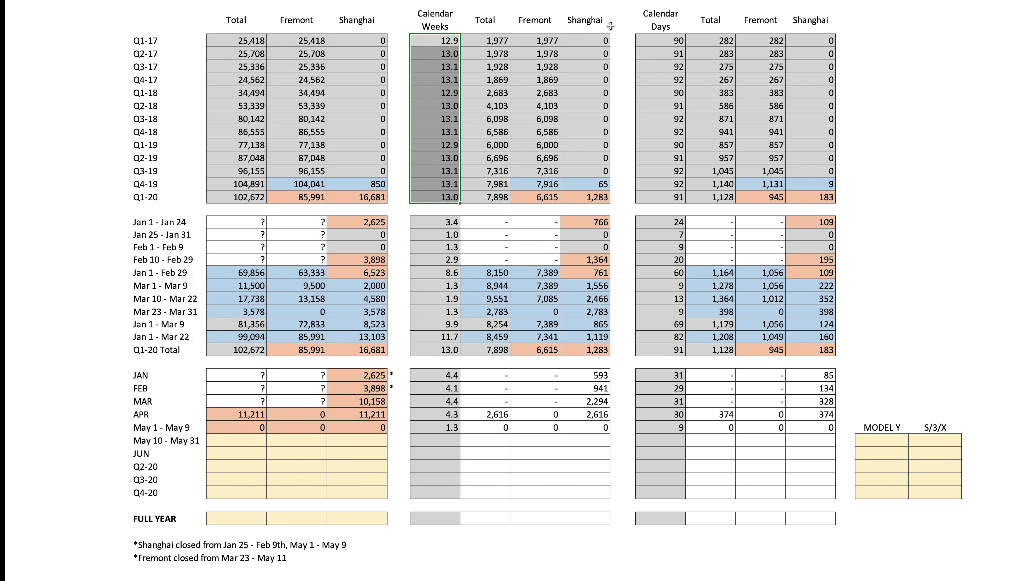
pyautogui.click(670, 20)
pyautogui.moveTo(670, 40); pyautogui.dragTo(668, 197)
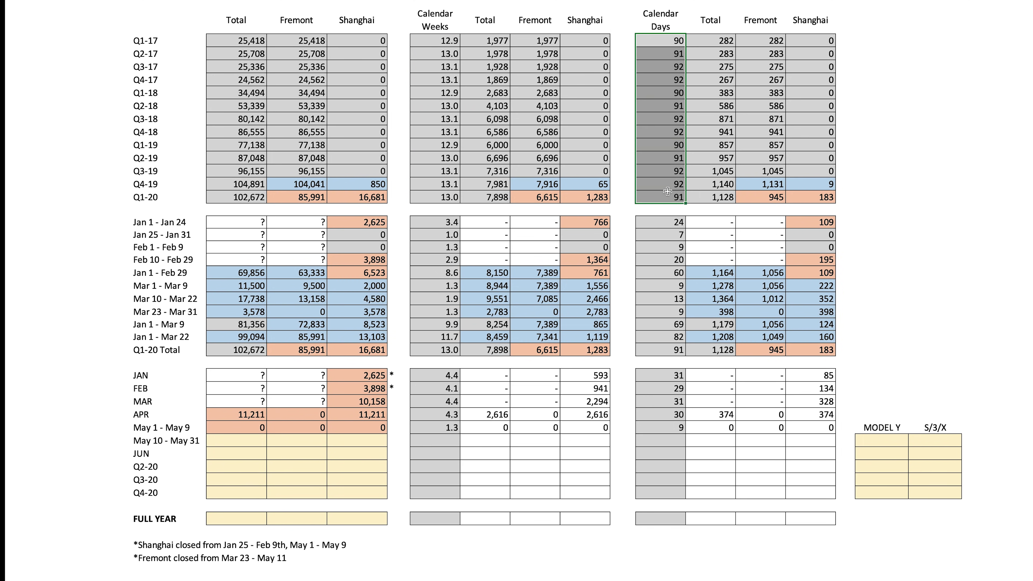
pyautogui.moveTo(501, 42); pyautogui.dragTo(584, 192)
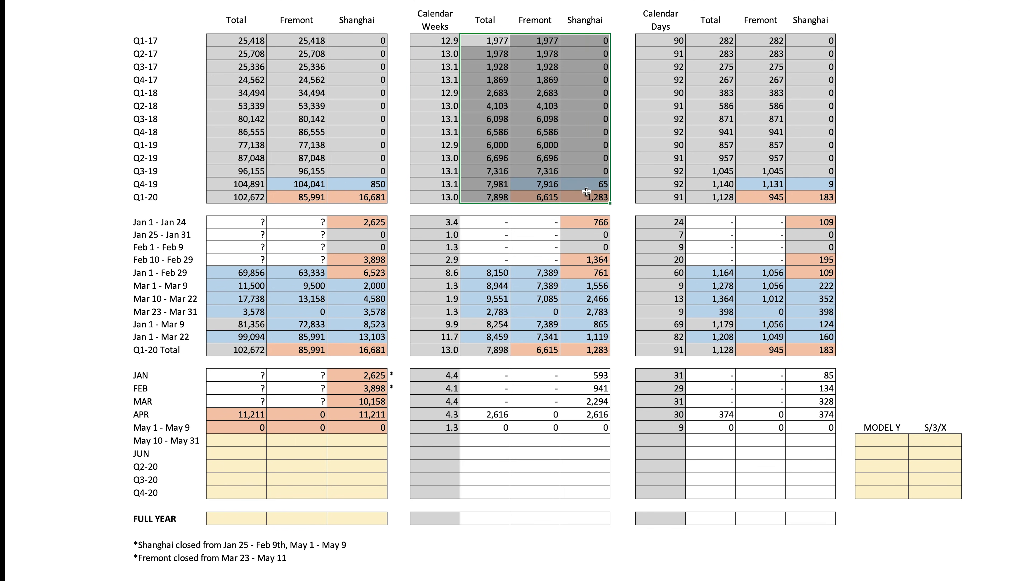
pyautogui.moveTo(724, 39); pyautogui.dragTo(817, 197)
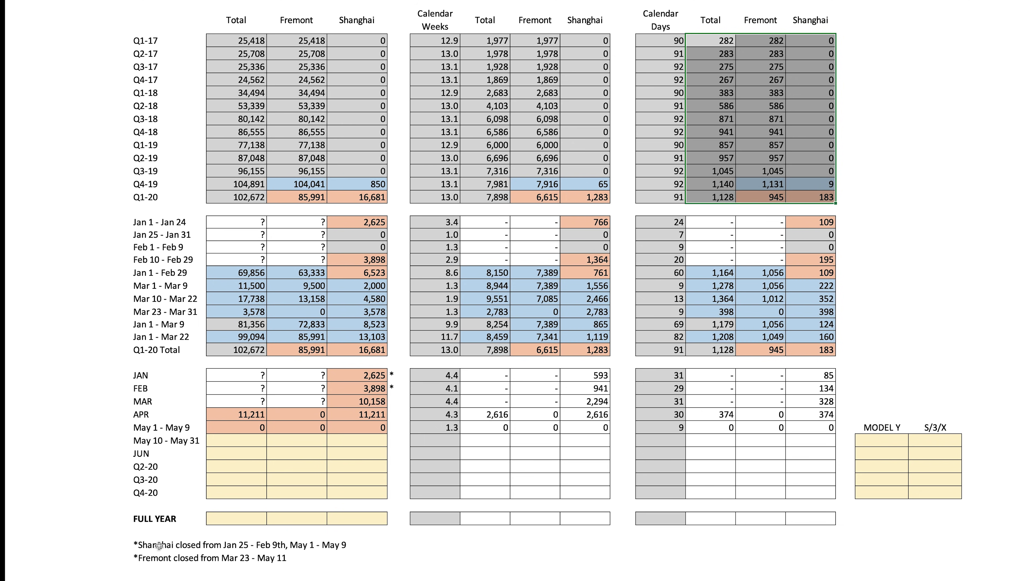
pyautogui.moveTo(157, 546); pyautogui.dragTo(348, 560)
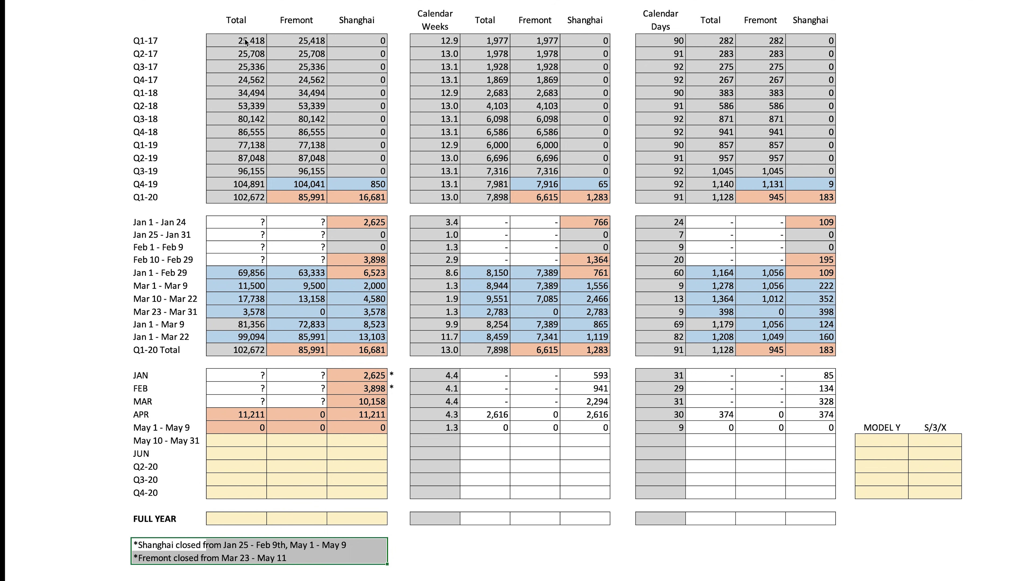
# Step: Review the colour-coded production figures by quarter, partial period and month, including the blank yellow forecast cells from May 10 to full year
pyautogui.moveTo(246, 41); pyautogui.dragTo(240, 176)
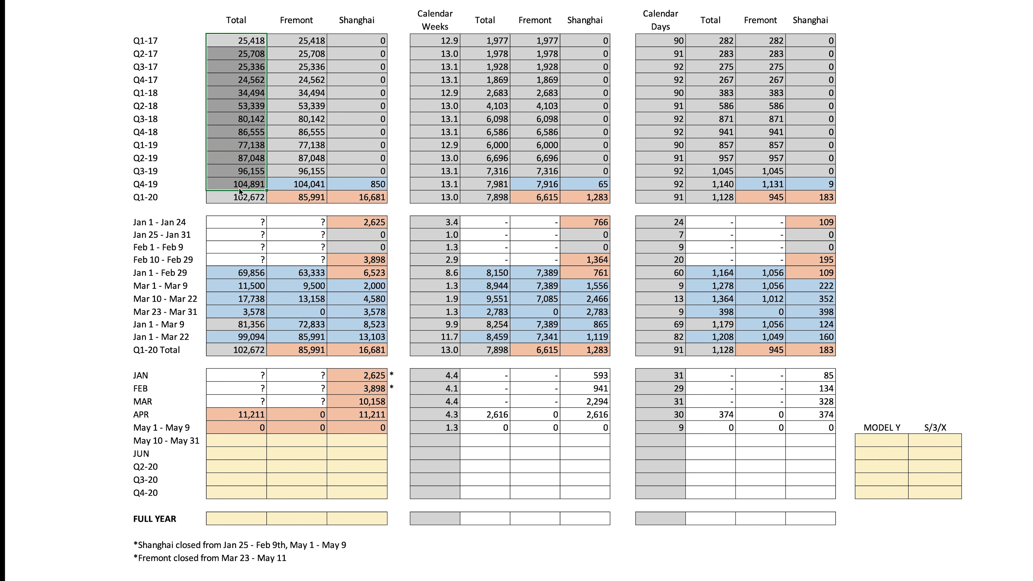
pyautogui.moveTo(182, 199); pyautogui.dragTo(237, 198)
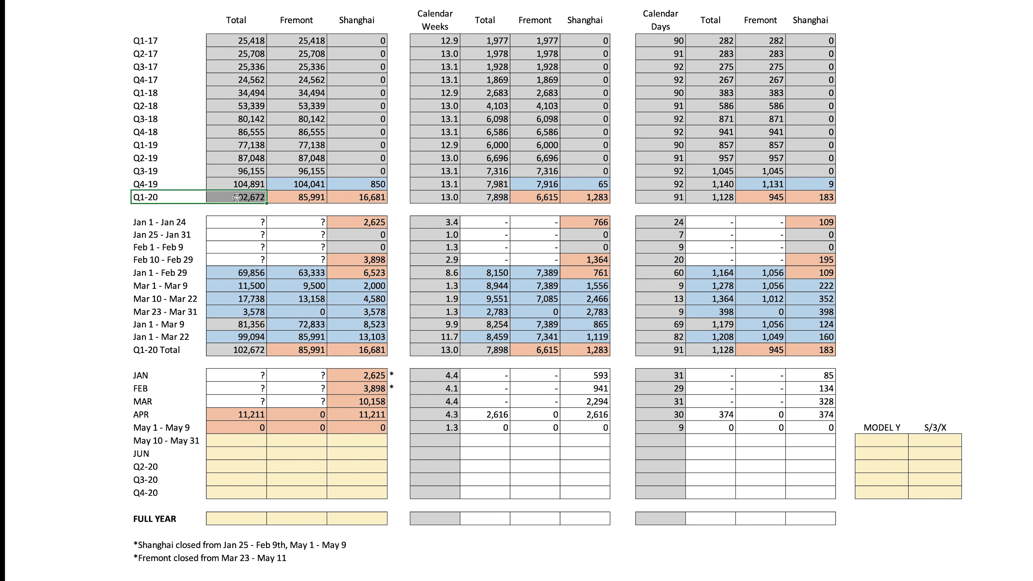
pyautogui.click(186, 325)
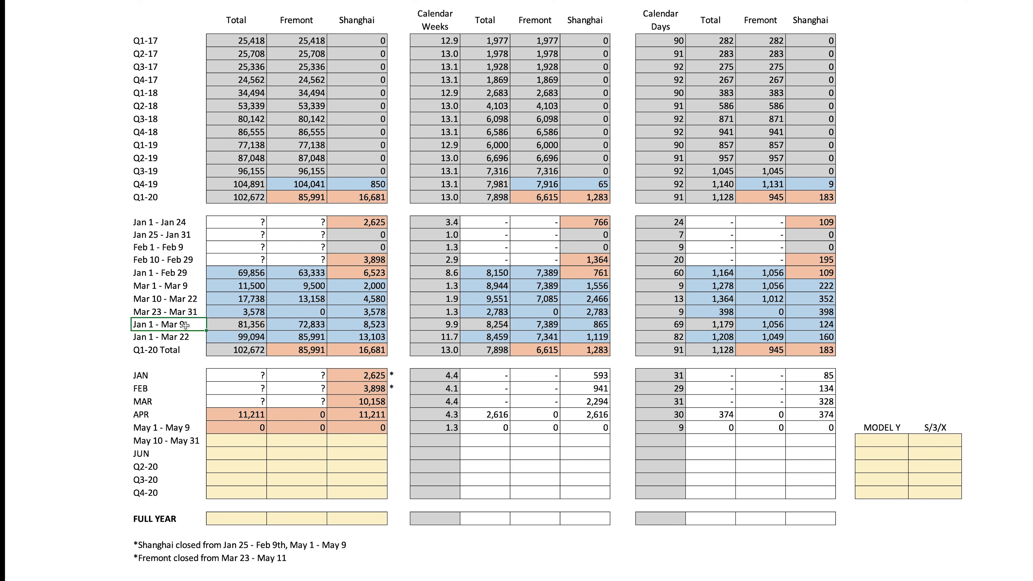
pyautogui.click(238, 323)
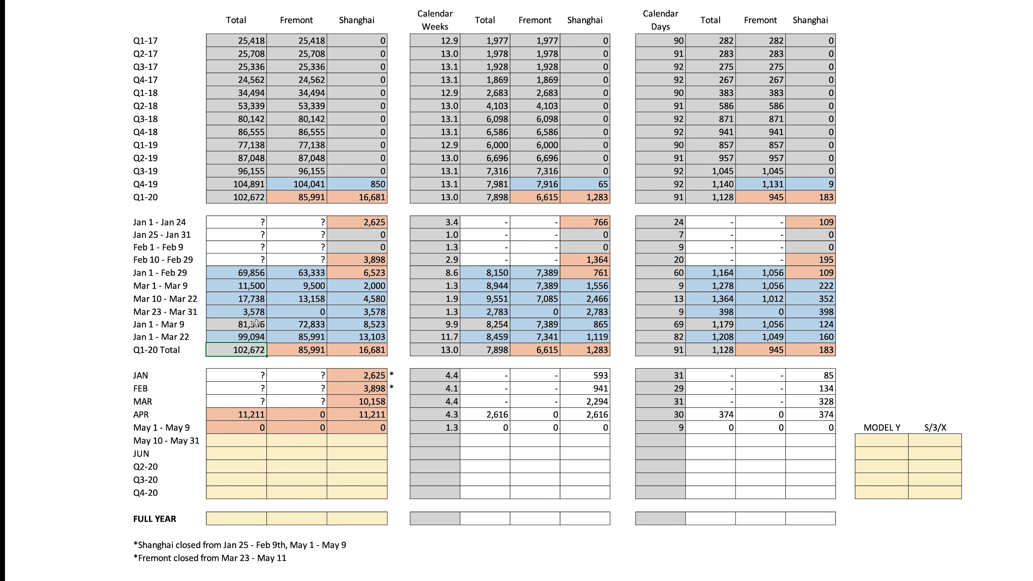
pyautogui.click(246, 161)
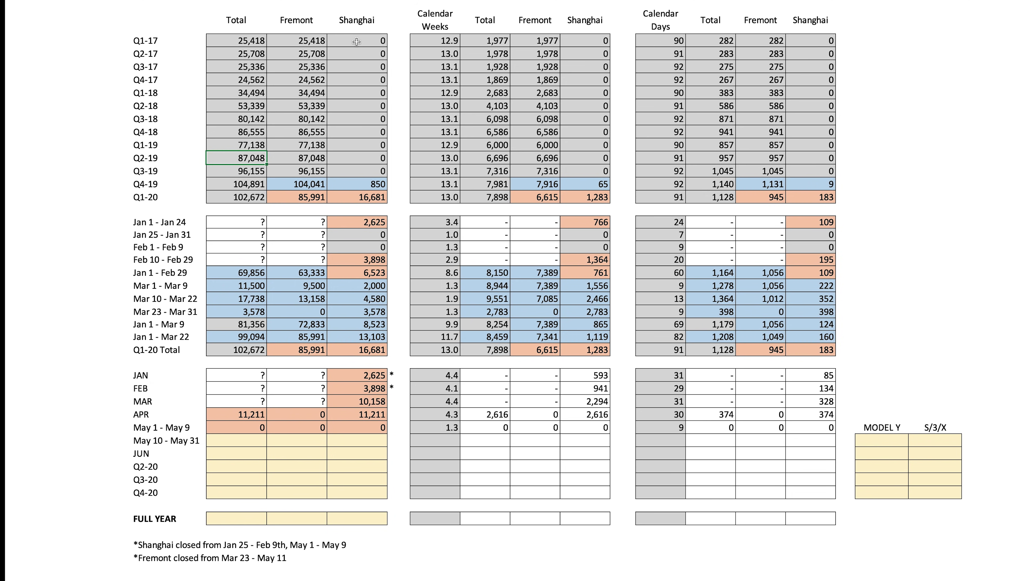
pyautogui.moveTo(367, 198); pyautogui.dragTo(323, 197)
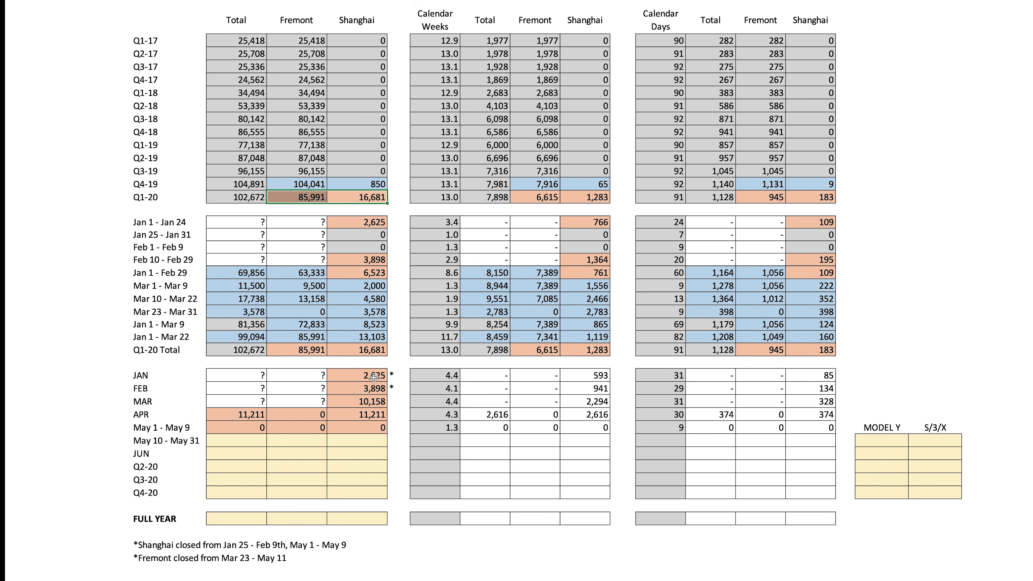
pyautogui.moveTo(373, 377); pyautogui.dragTo(374, 414)
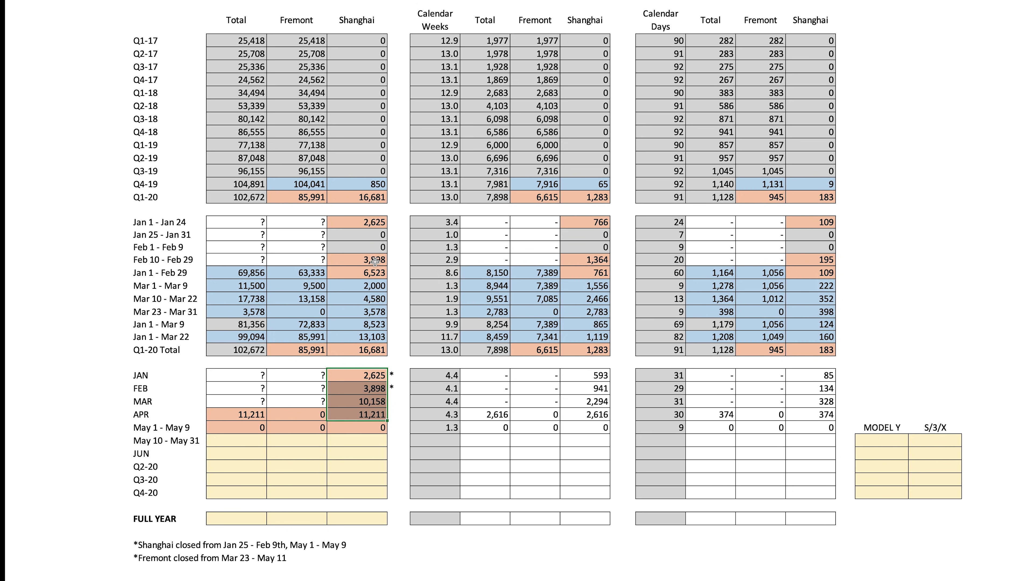
pyautogui.moveTo(251, 278); pyautogui.dragTo(360, 289)
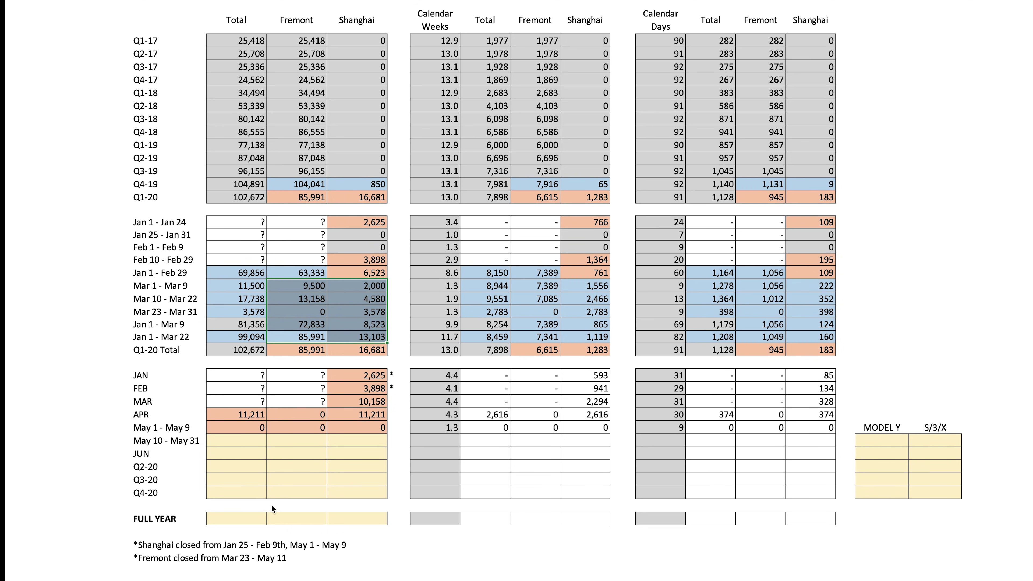
pyautogui.moveTo(243, 445); pyautogui.dragTo(354, 519)
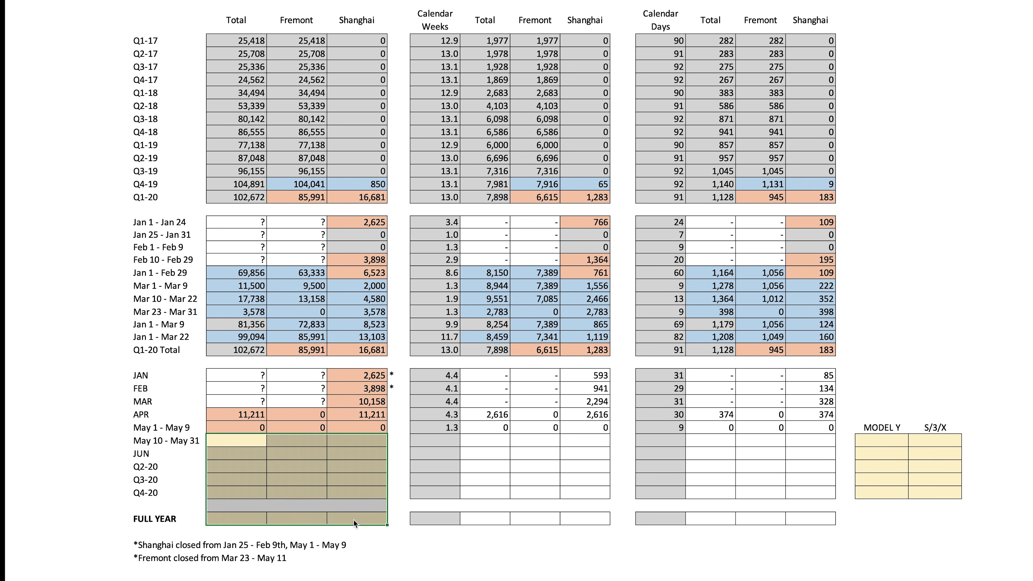
pyautogui.click(404, 450)
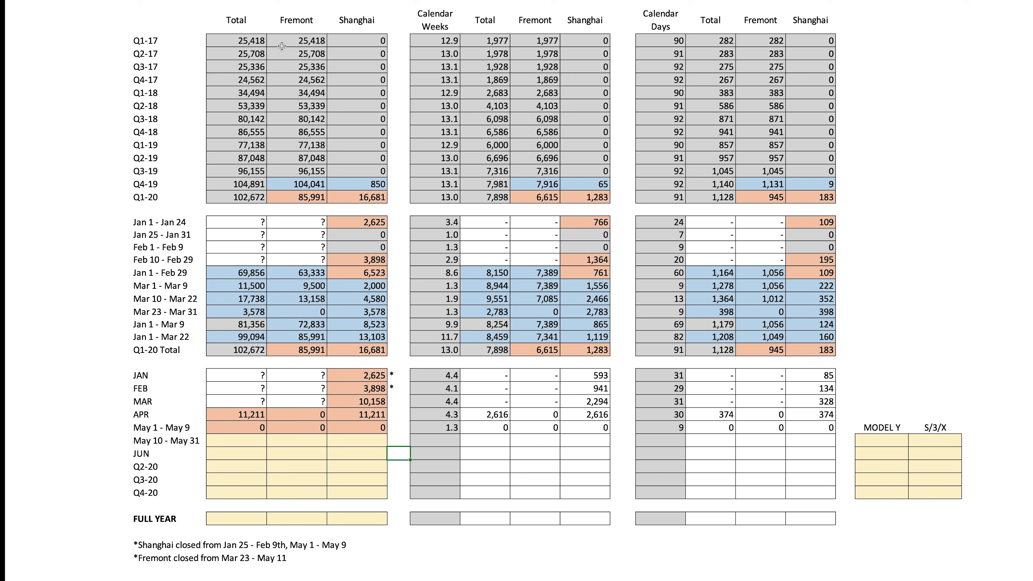
# Step: Examine the growth in weekly production rates from Q1-17 through Q4-19, ending on Fremont's rate
pyautogui.click(487, 42)
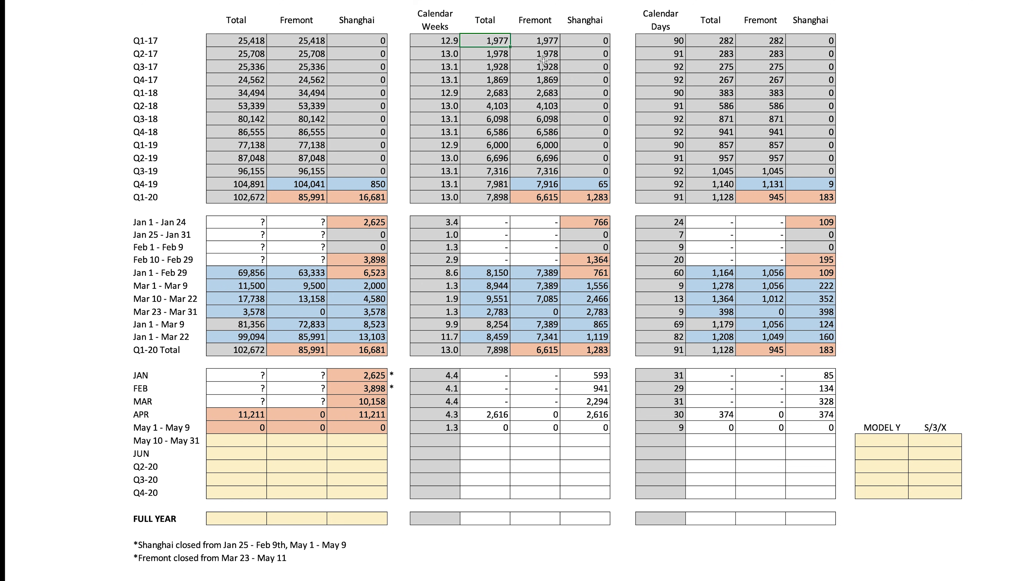
pyautogui.click(495, 94)
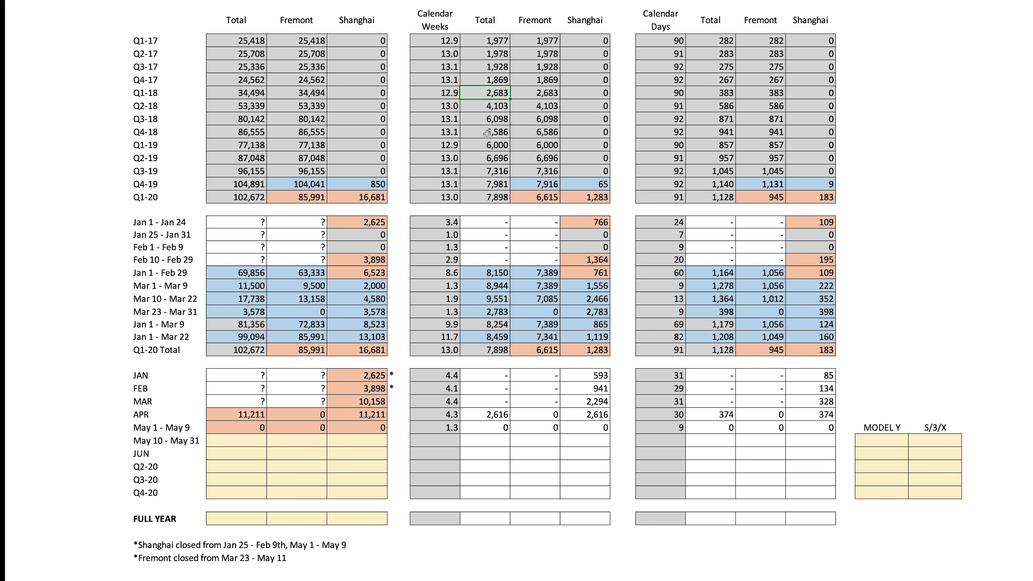
pyautogui.click(486, 143)
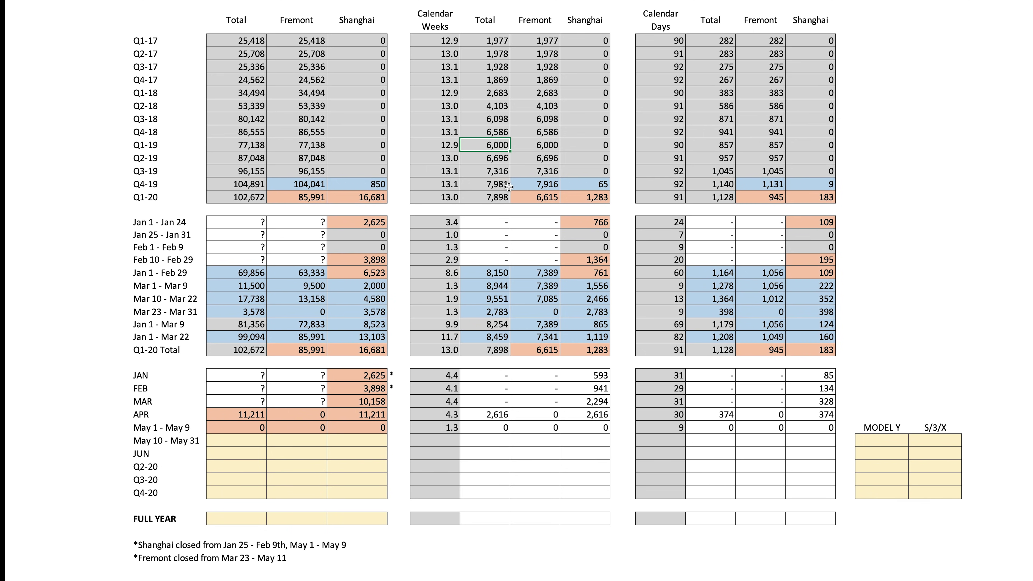
pyautogui.click(520, 185)
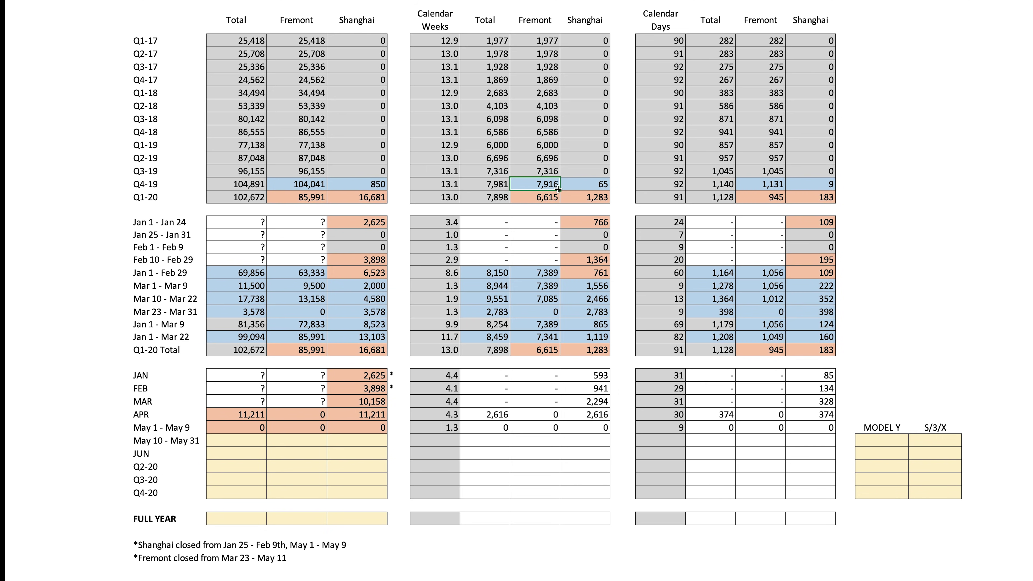
# Step: Examine the Q1-20 production split between Shanghai and Fremont, along with the quarter's calendar weeks and Fremont's weekly rate
pyautogui.click(253, 194)
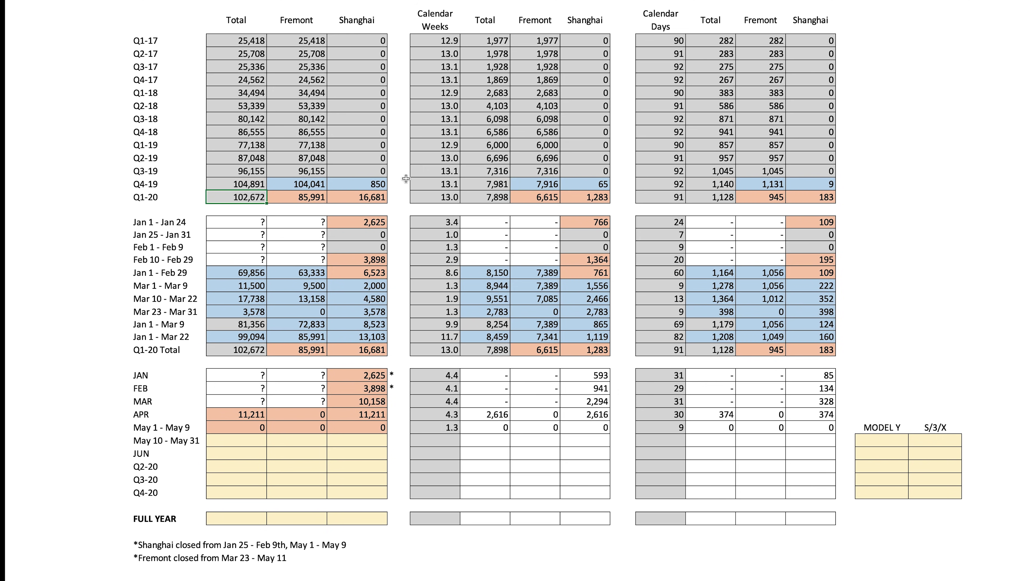
pyautogui.click(382, 199)
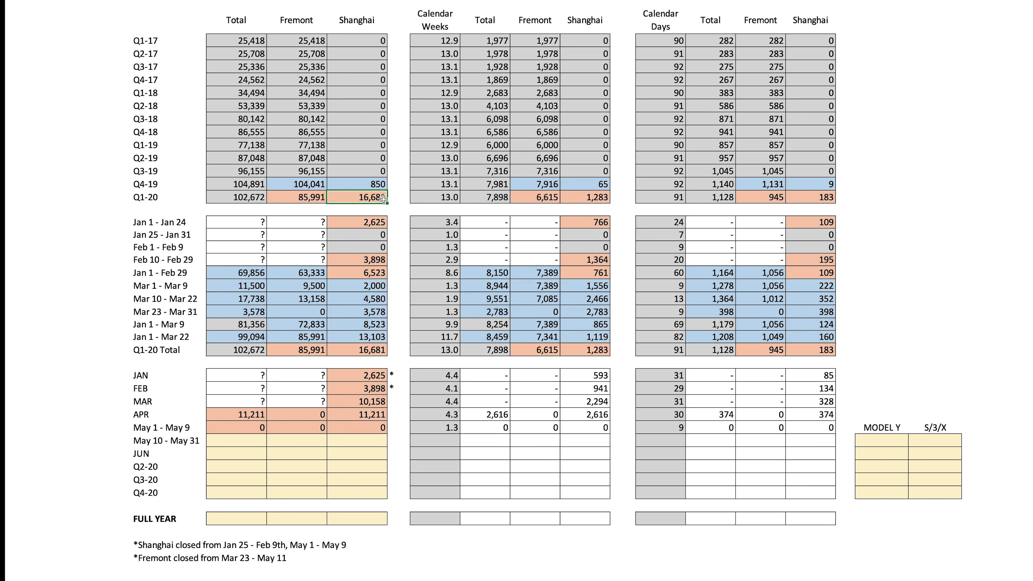
pyautogui.click(366, 25)
pyautogui.click(368, 196)
pyautogui.click(301, 200)
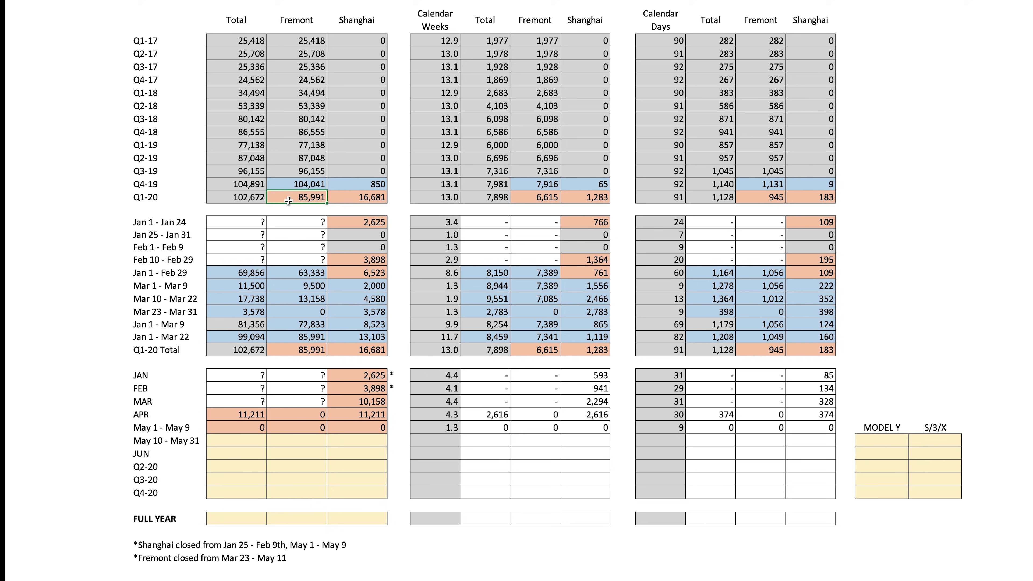
pyautogui.moveTo(324, 198)
pyautogui.mouseDown()
pyautogui.moveTo(310, 24)
pyautogui.moveTo(325, 197)
pyautogui.mouseUp()
pyautogui.click(454, 199)
pyautogui.click(537, 202)
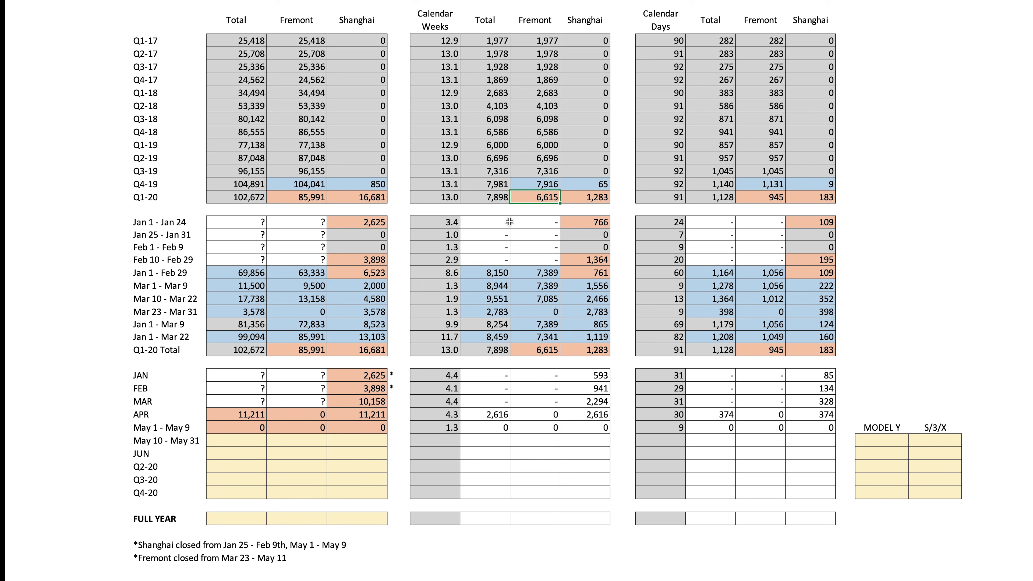
# Step: Check the Fremont closure note and compare Fremont's Jan 1 - Mar 22 weekly rate with its Q4-19 rate
pyautogui.moveTo(164, 560); pyautogui.dragTo(291, 560)
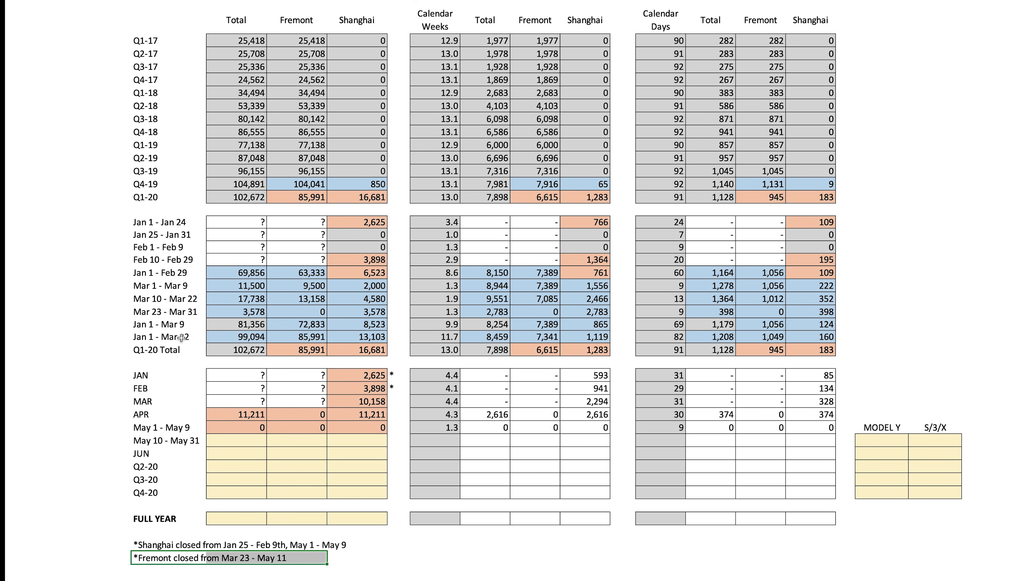
pyautogui.click(670, 340)
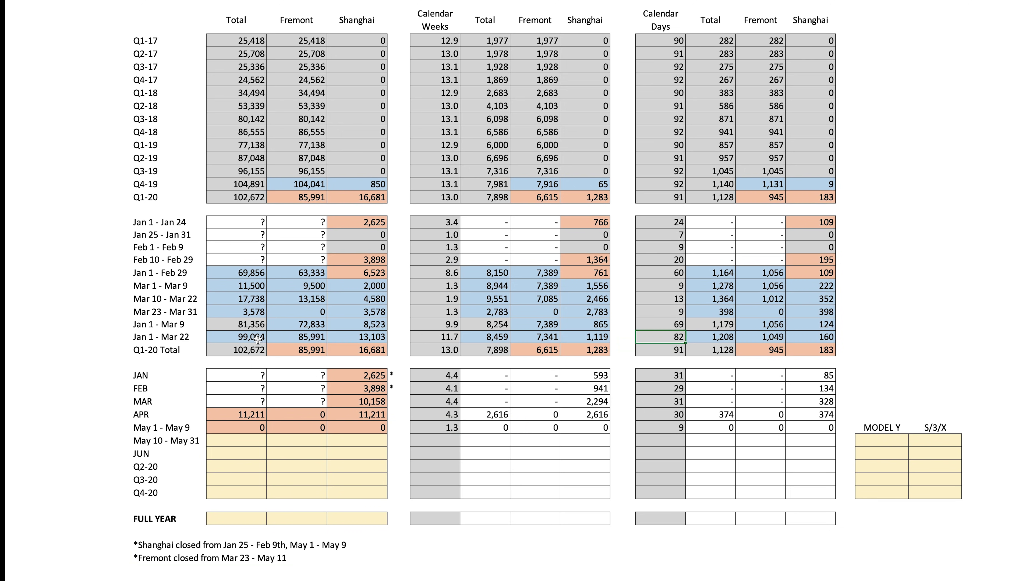
pyautogui.moveTo(545, 337); pyautogui.dragTo(165, 340)
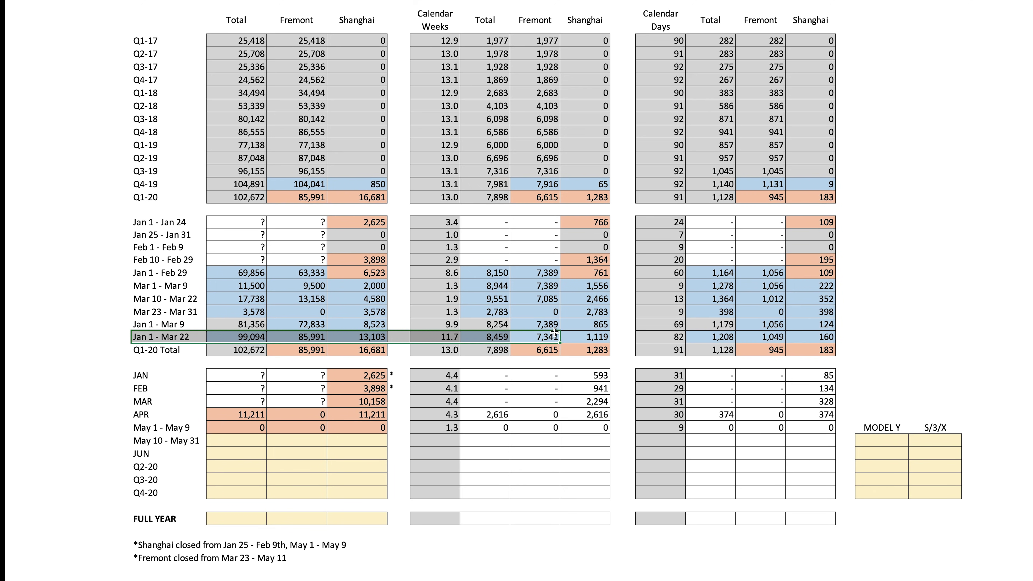
pyautogui.click(521, 182)
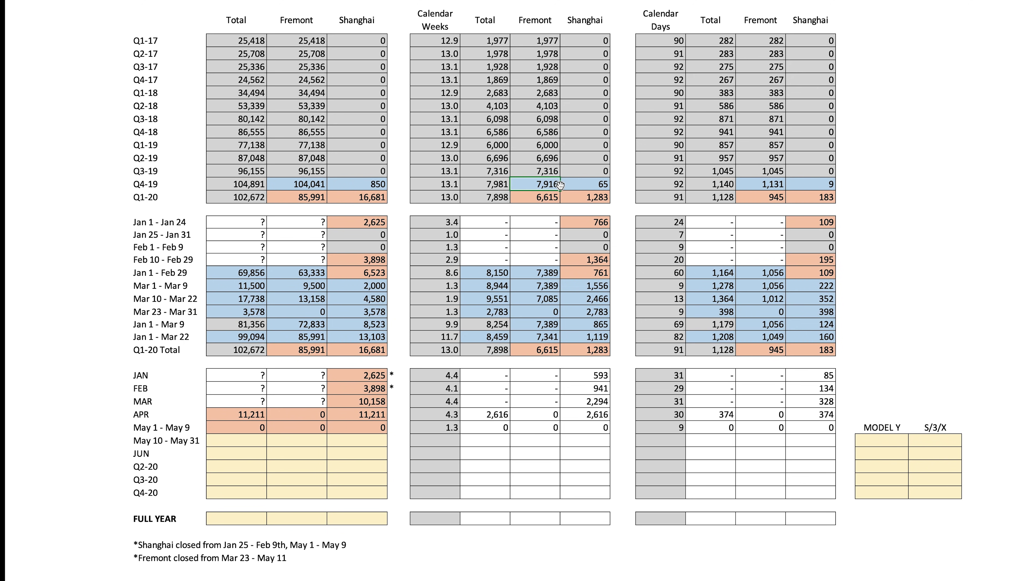
# Step: Recheck Fremont's weekly rate for Jan 1 - Mar 22 against its Q4-19 weekly rate
pyautogui.click(545, 336)
pyautogui.click(535, 182)
pyautogui.click(546, 336)
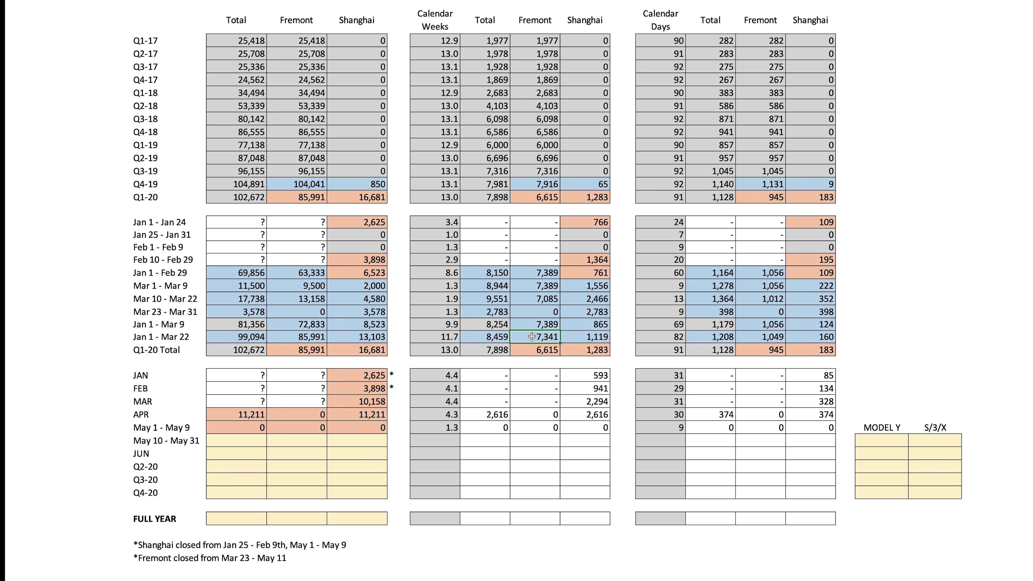
# Step: Switch to the quarterly production-by-model sheet and compare Fremont's Q1 2020 S/X output with Q4 2019 Model S/X output
pyautogui.hotkey('ctrl', 'pagedown')
pyautogui.hotkey('ctrl', 'pagedown')
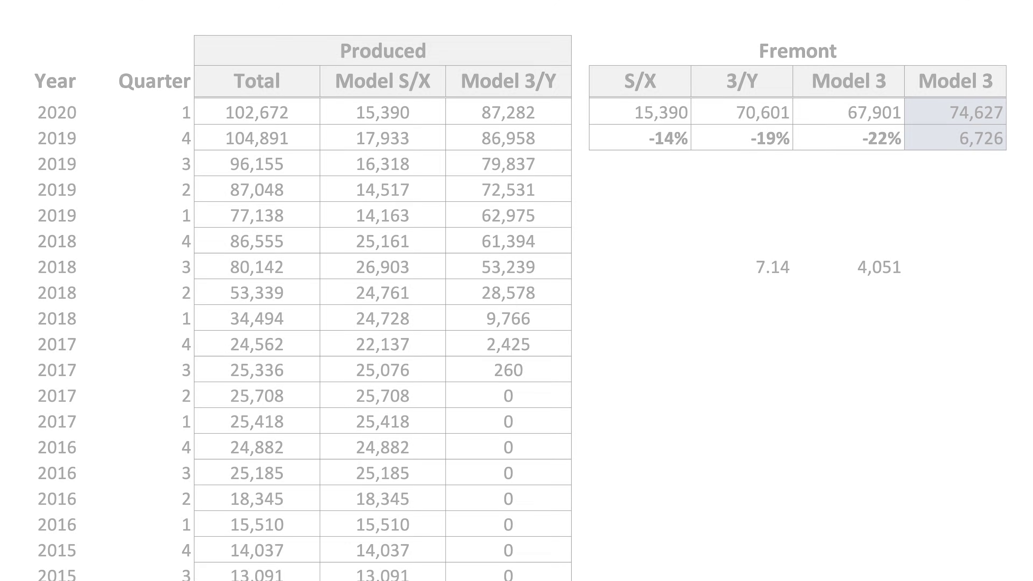
pyautogui.click(860, 88)
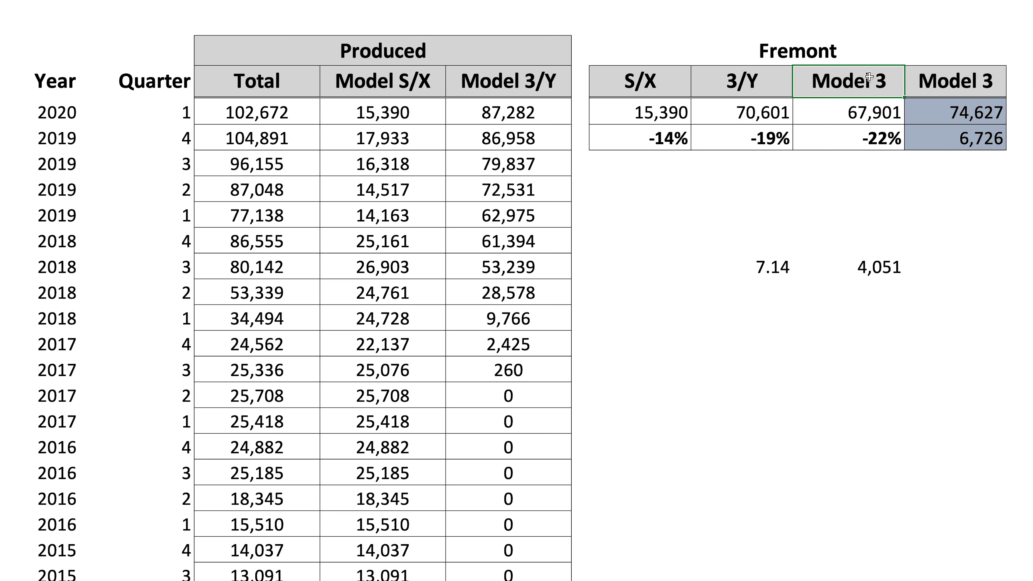
pyautogui.moveTo(666, 134); pyautogui.dragTo(910, 146)
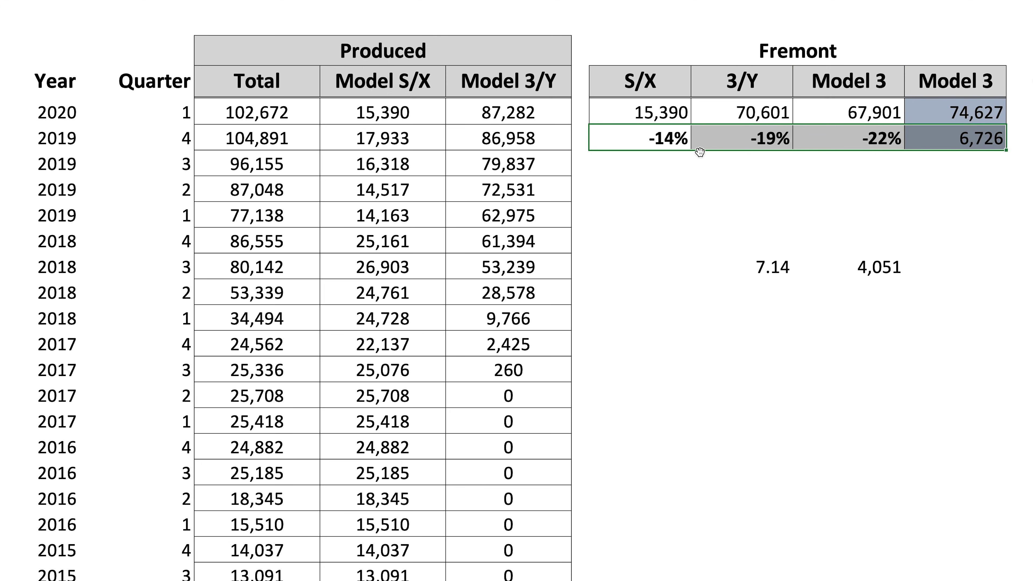
pyautogui.click(663, 115)
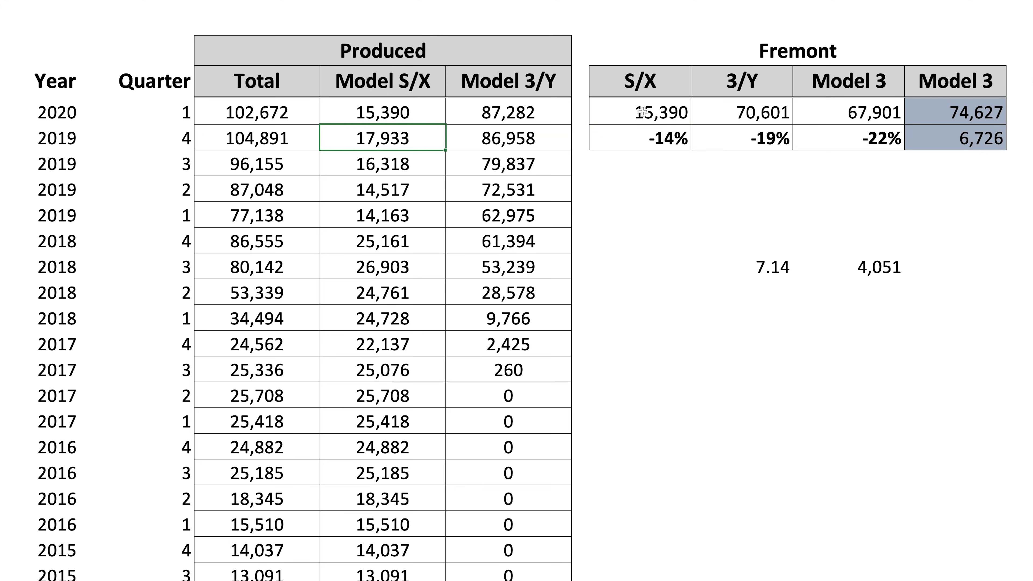
pyautogui.click(391, 134)
pyautogui.click(675, 145)
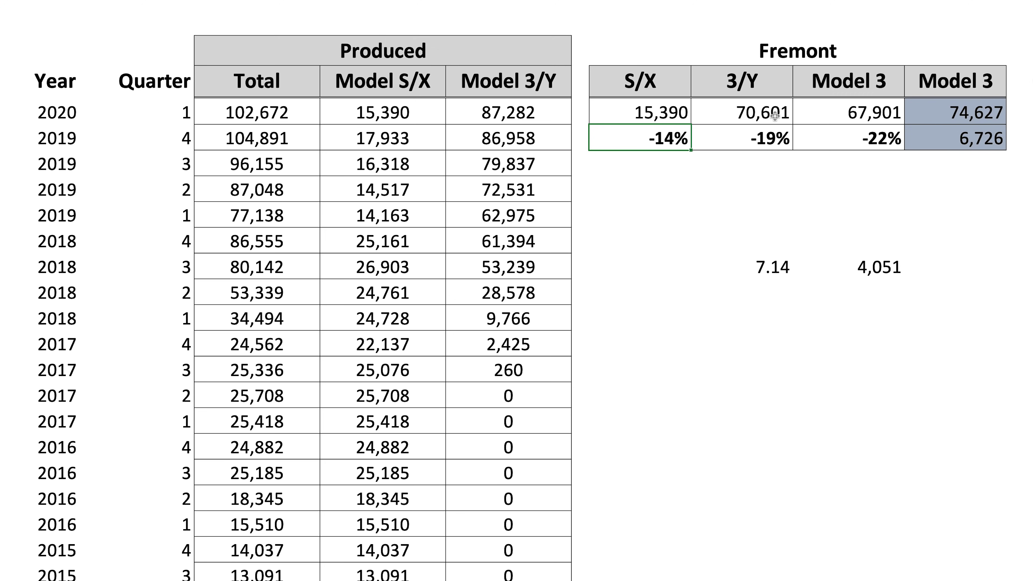
# Step: Examine Fremont's Q1 2020 3/Y and Model 3 output, the Model 3 percentage change, and the shaded Model 3 figures
pyautogui.click(730, 117)
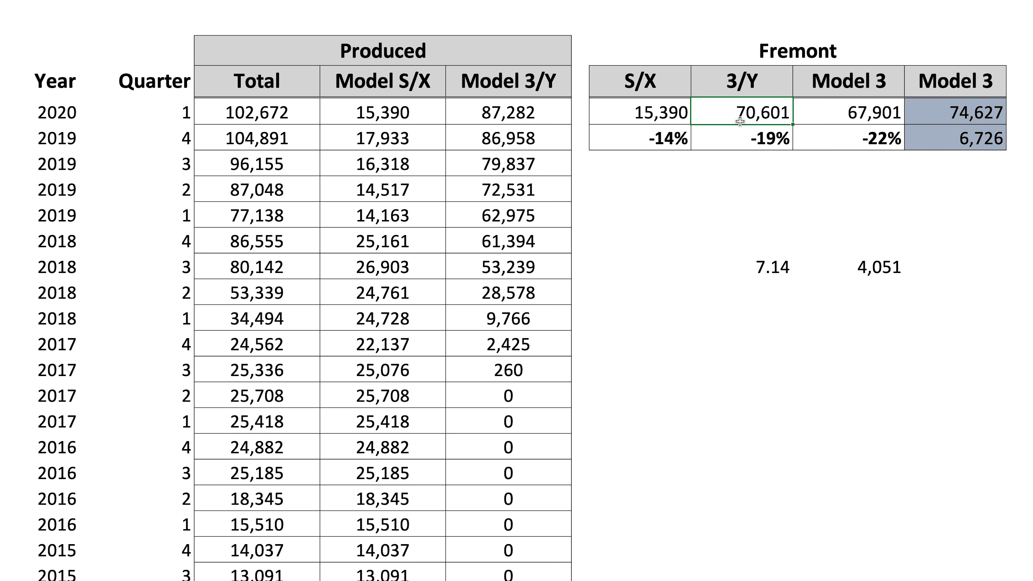
pyautogui.click(863, 118)
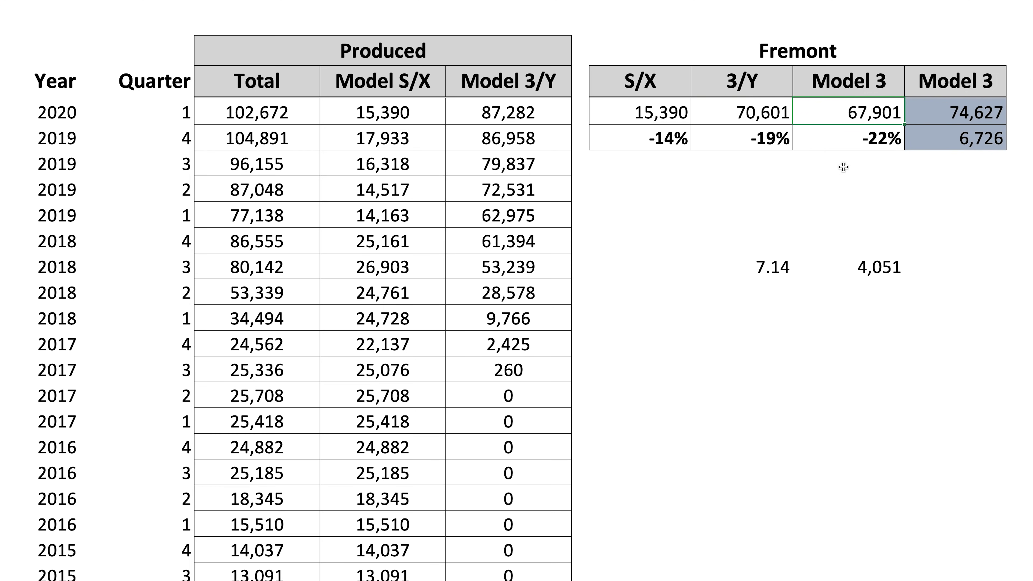
pyautogui.click(848, 143)
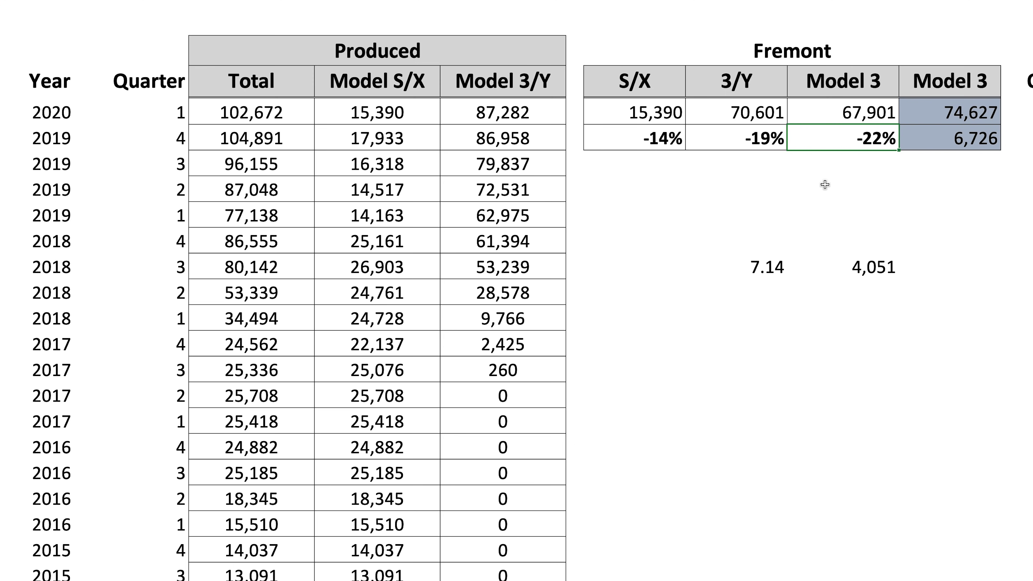
pyautogui.click(979, 114)
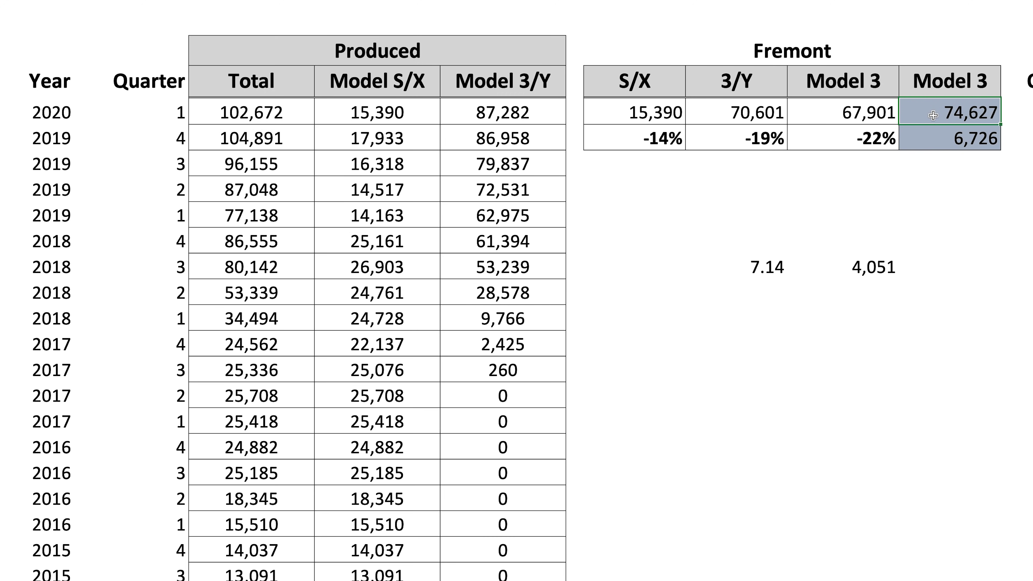
pyautogui.click(946, 138)
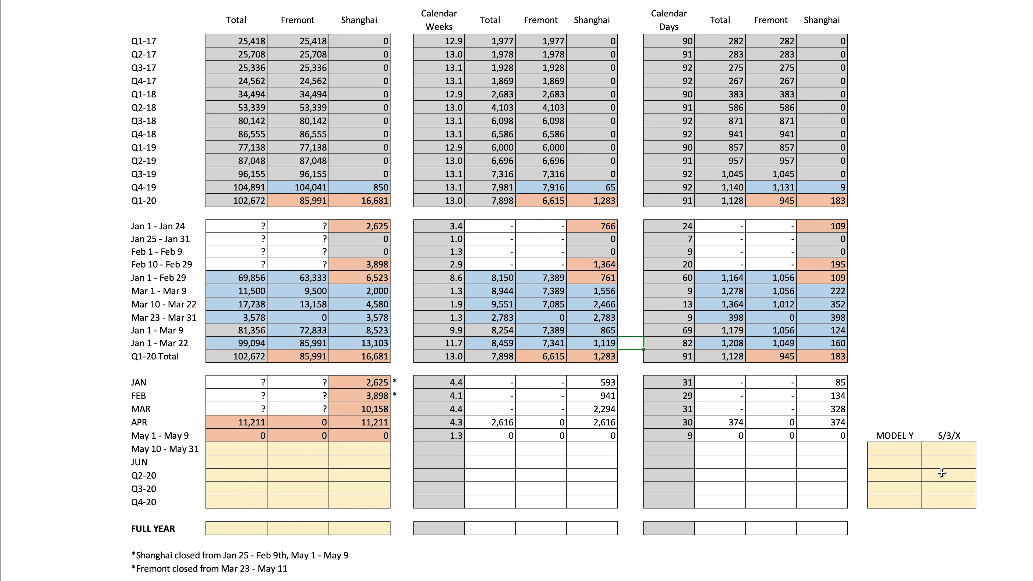
# Step: Enter 93,971 as the S/3/X production forecast for both Q3-20 and Q4-20 on the forecast sheet
pyautogui.moveTo(940, 473); pyautogui.dragTo(938, 500)
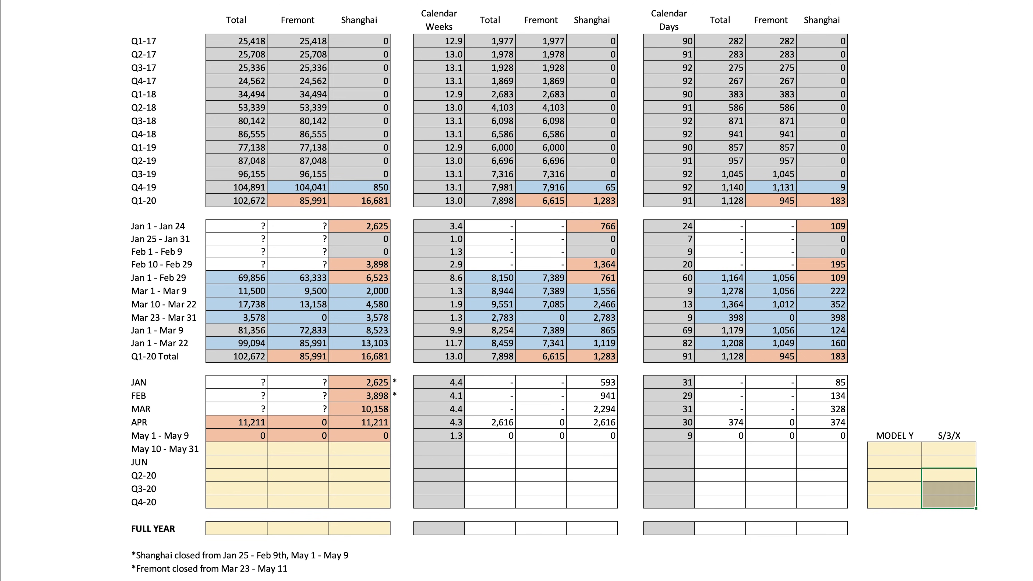
pyautogui.press('Escape')
pyautogui.click(963, 472)
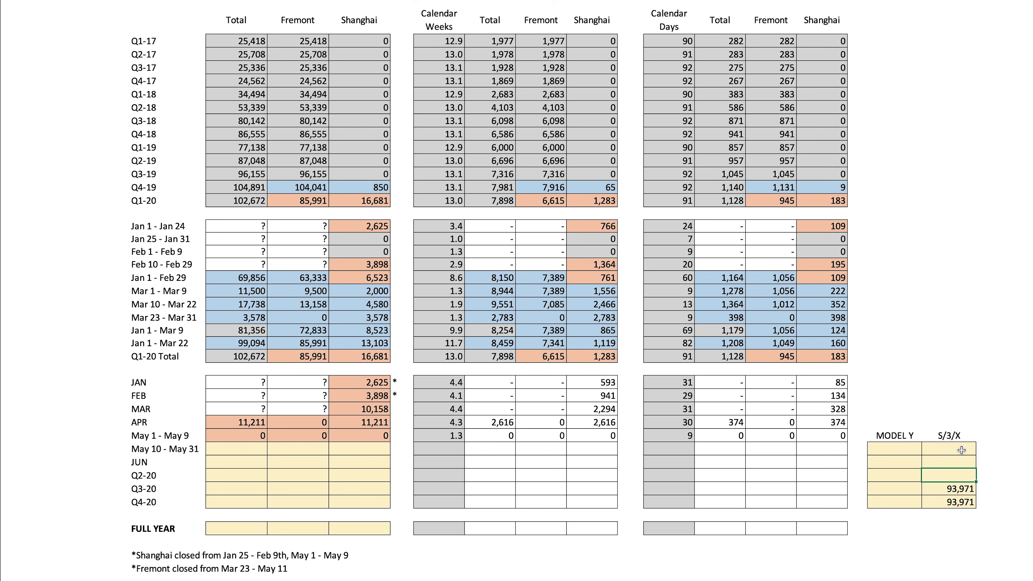
# Step: Enter S/3/X forecasts of 12,500 for May 10 - May 31 and 29,571 for June, and sum them for Q2-20
pyautogui.moveTo(962, 449); pyautogui.dragTo(962, 475)
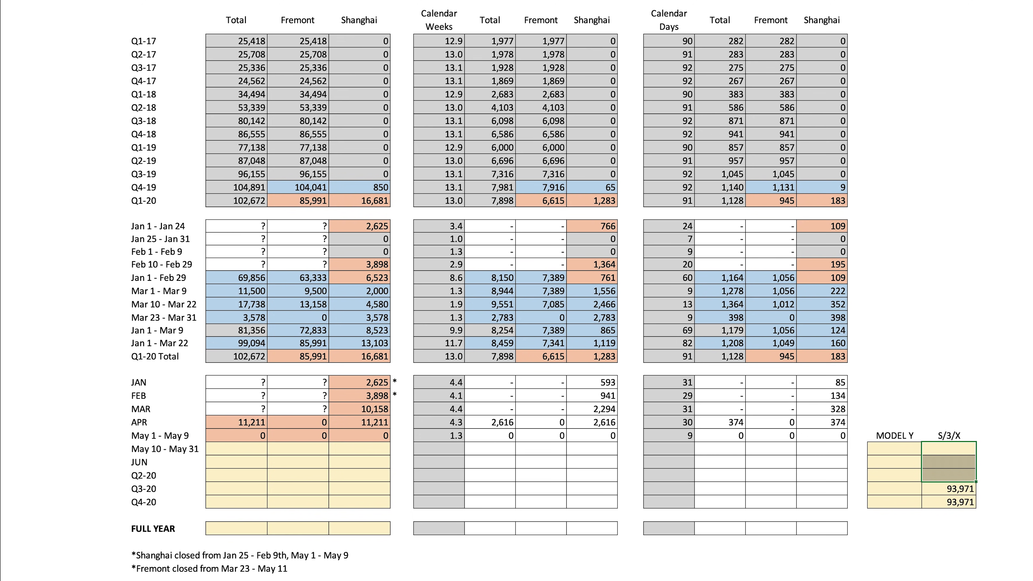
pyautogui.write('12,500 29,571')
pyautogui.click(959, 475)
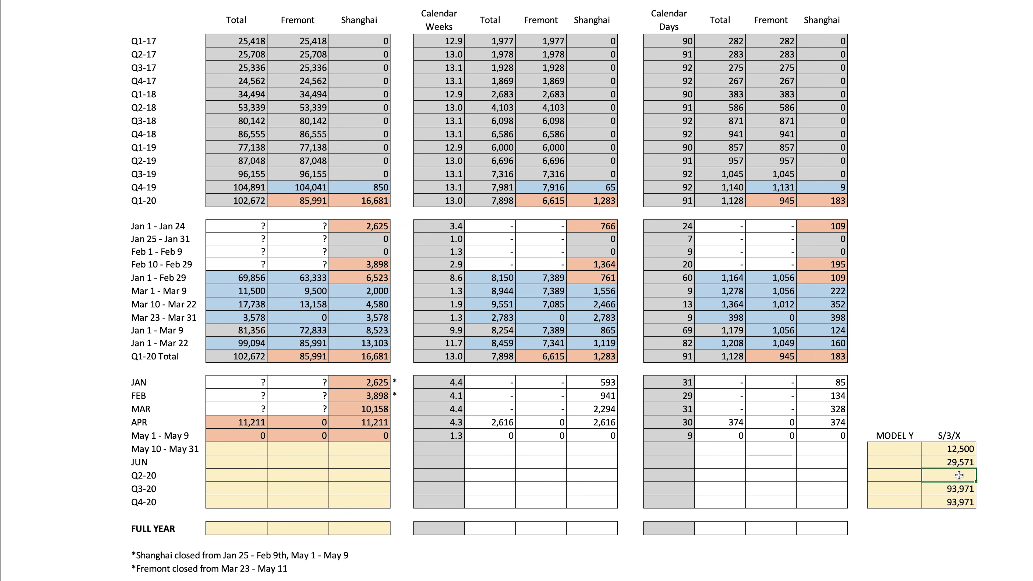
pyautogui.write('=sum(')
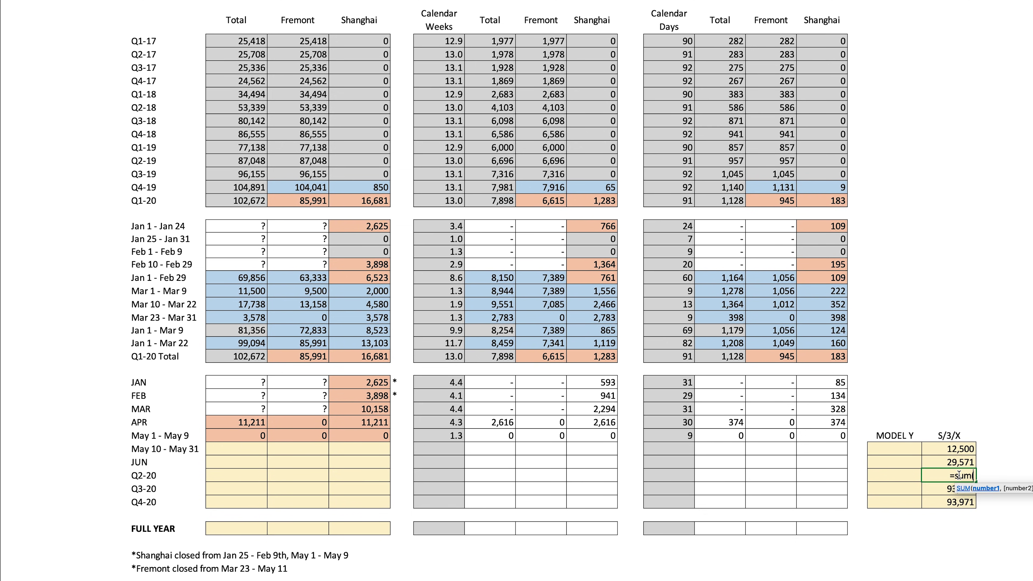
pyautogui.moveTo(952, 449); pyautogui.dragTo(952, 463)
pyautogui.press('Return')
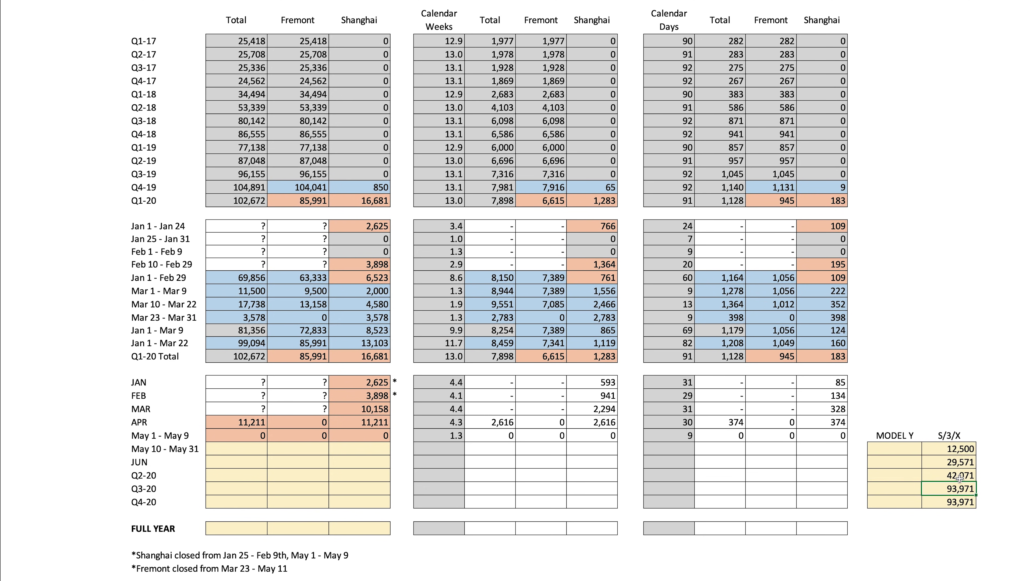
pyautogui.click(960, 478)
# Step: Enter Fremont forecasts of 14,000 for May 10 - May 31 and 34,071 for June, and compare them with S/3/X
pyautogui.moveTo(318, 448); pyautogui.dragTo(318, 462)
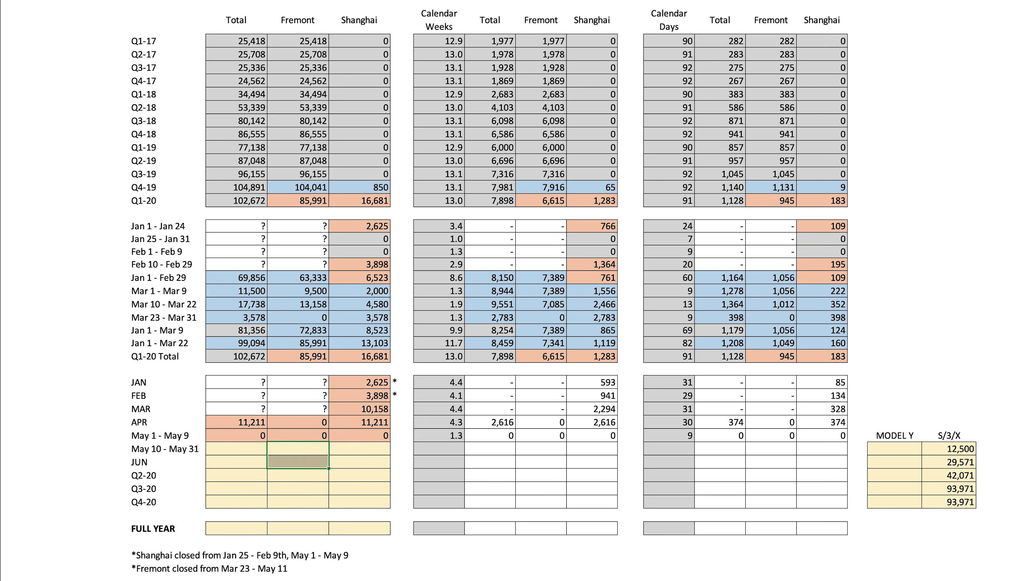
pyautogui.write('14,000 34,071')
pyautogui.click(313, 464)
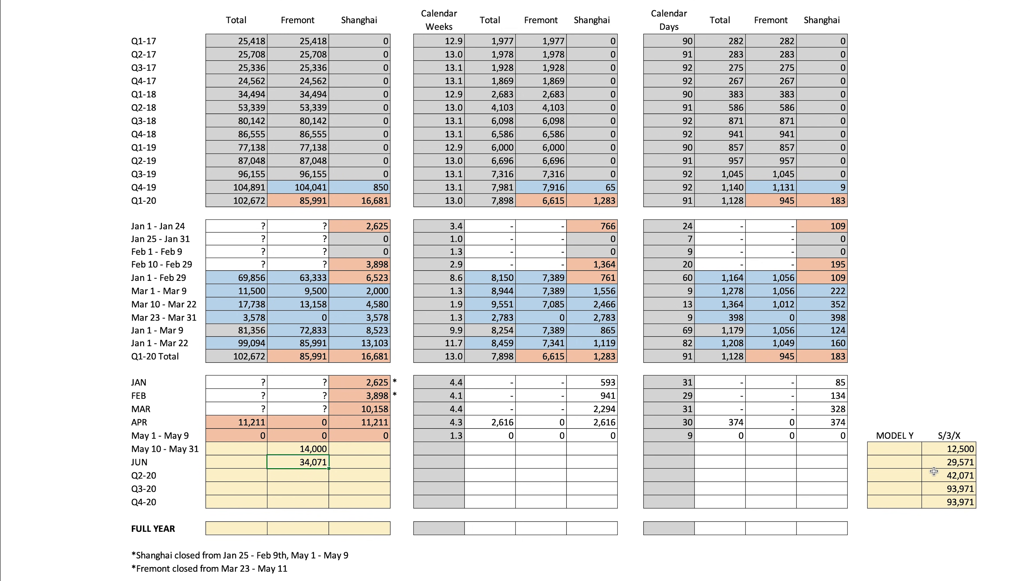
pyautogui.click(943, 464)
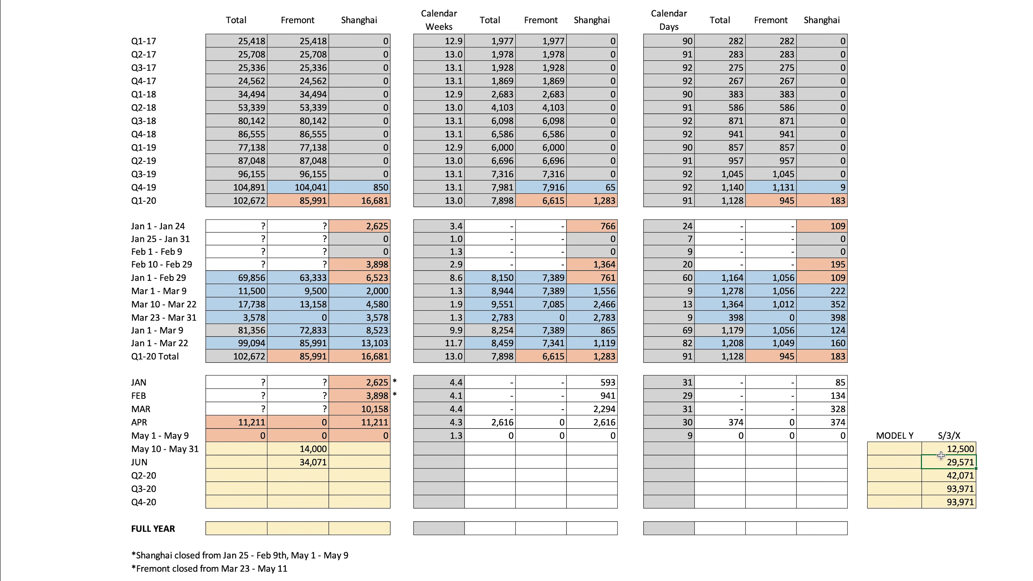
pyautogui.moveTo(941, 455); pyautogui.dragTo(942, 449)
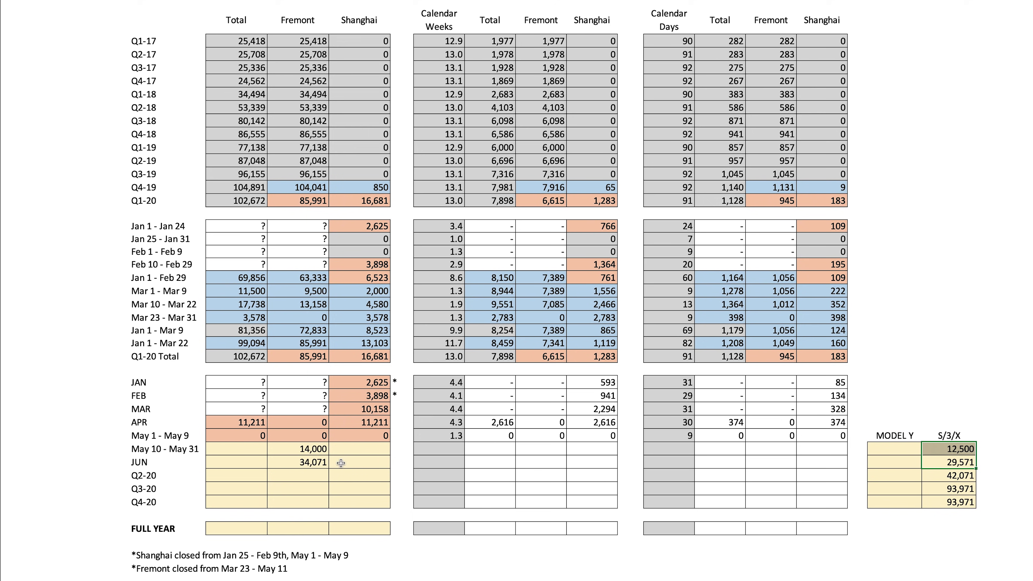
pyautogui.moveTo(310, 464); pyautogui.dragTo(310, 449)
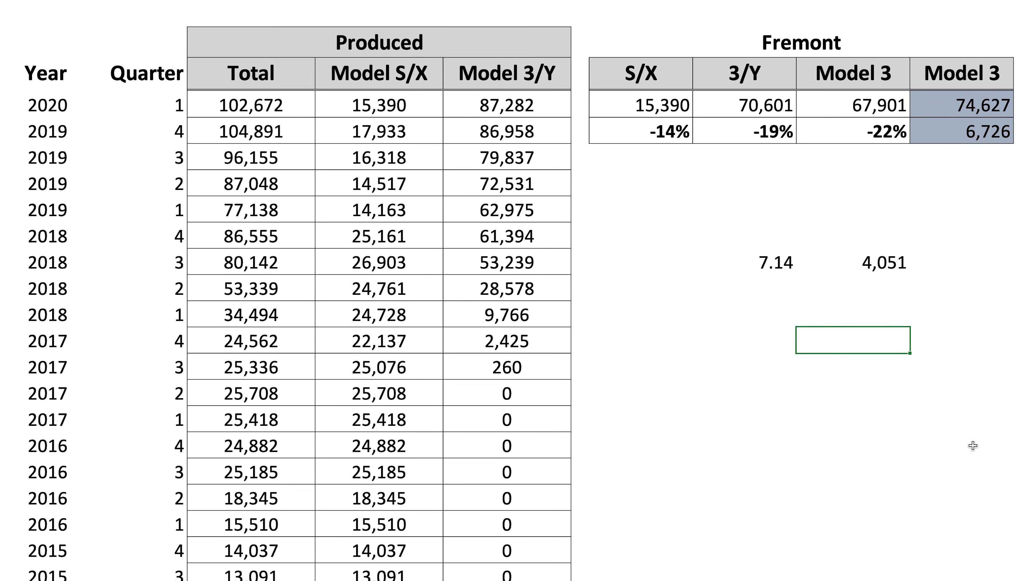
# Step: Examine the early Model 3 ramp from Q4 2017 through Q3 2018 in the Model 3/Y production column
pyautogui.click(519, 342)
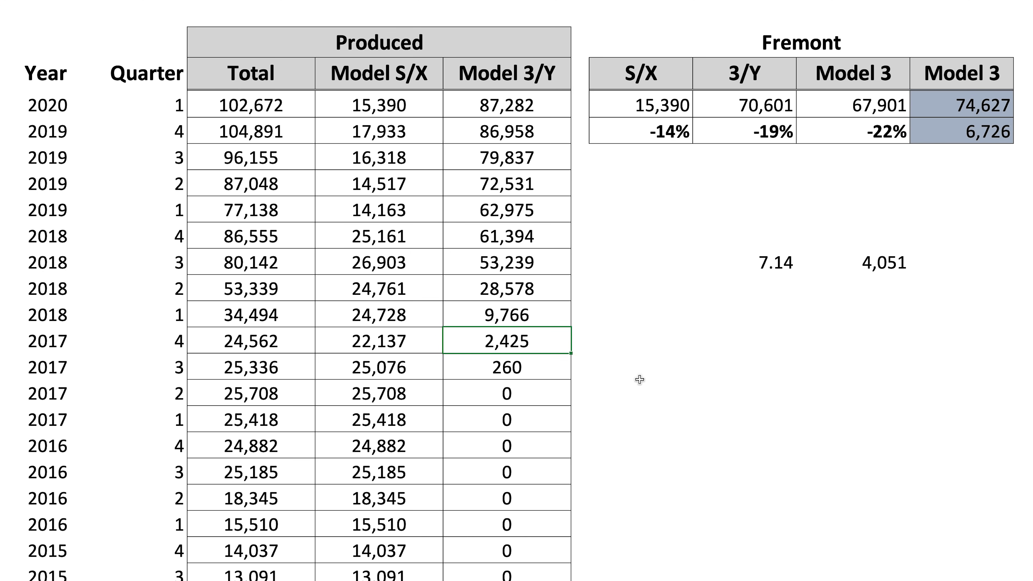
pyautogui.moveTo(540, 322); pyautogui.dragTo(535, 265)
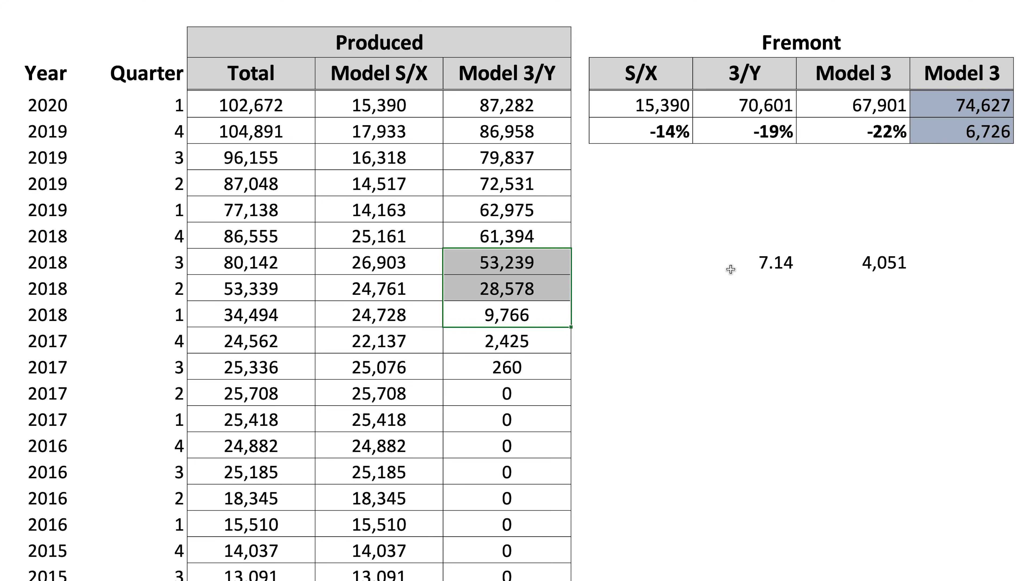
pyautogui.click(745, 265)
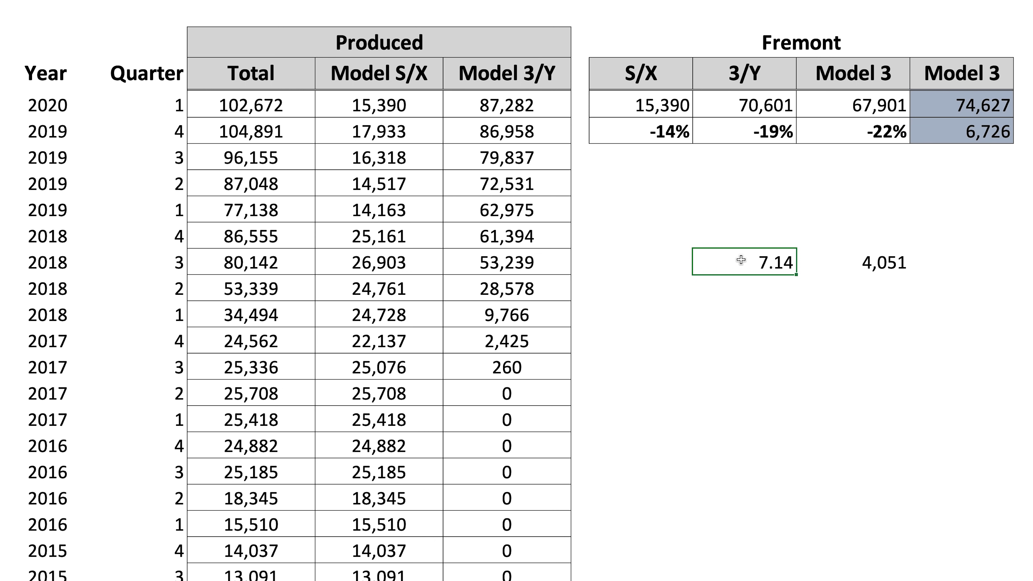
pyautogui.click(505, 336)
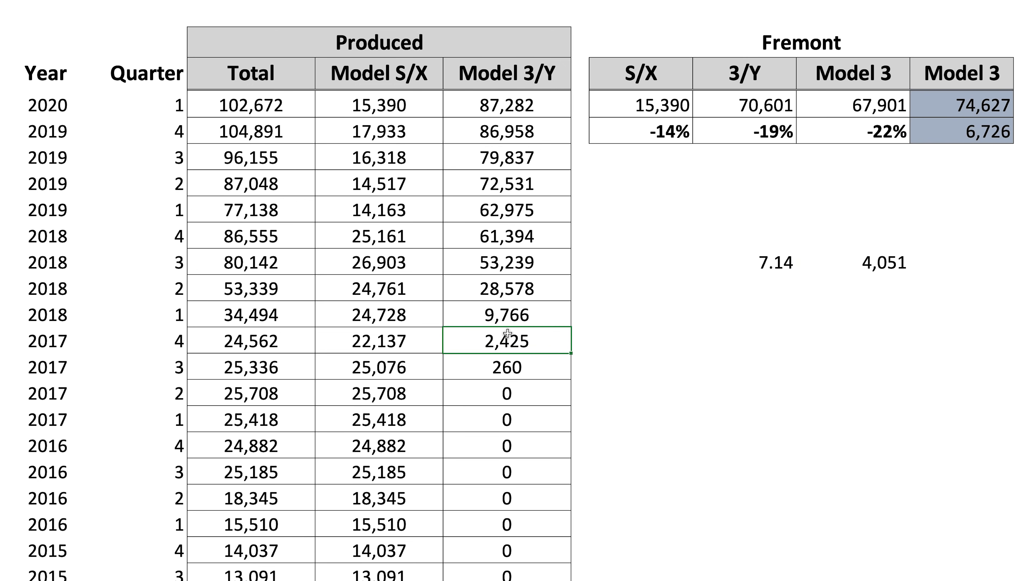
pyautogui.click(539, 312)
pyautogui.click(545, 290)
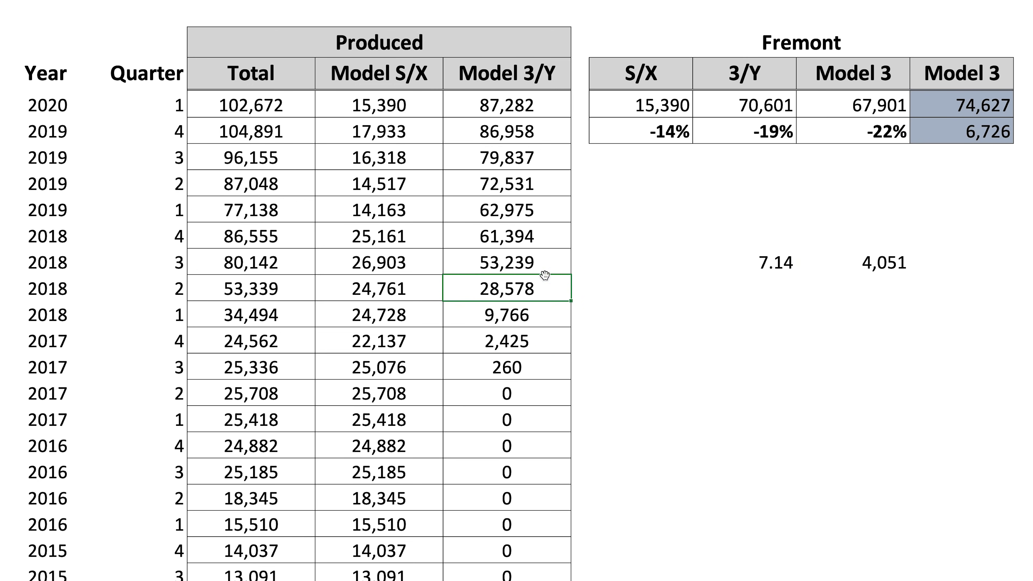
pyautogui.click(545, 264)
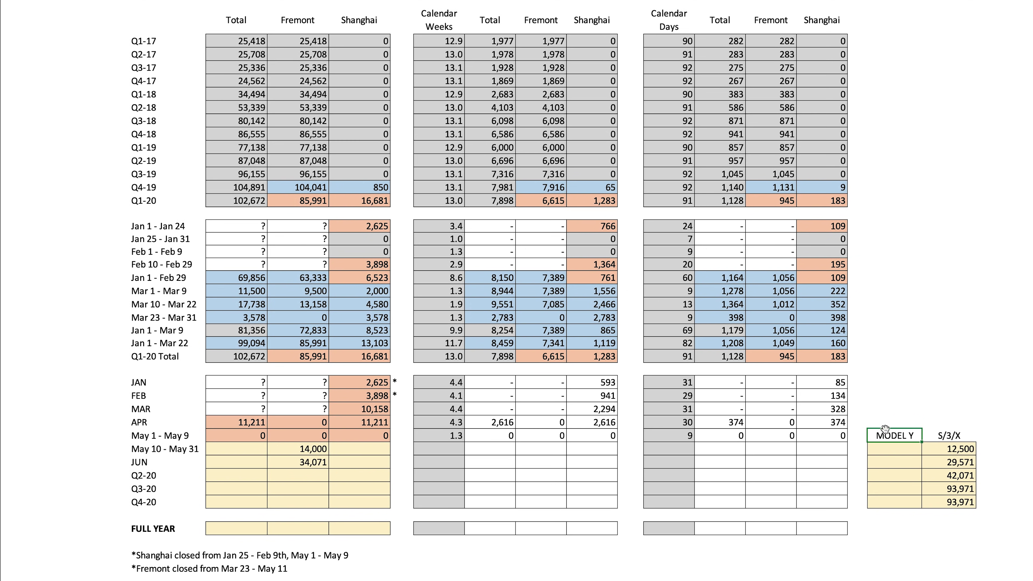
# Step: Enter Model Y forecasts of 1,500 for May 10 - May 31, 4,500 for June and 6,000 for Q2-20
pyautogui.click(888, 451)
pyautogui.write('1500')
pyautogui.press('Return')
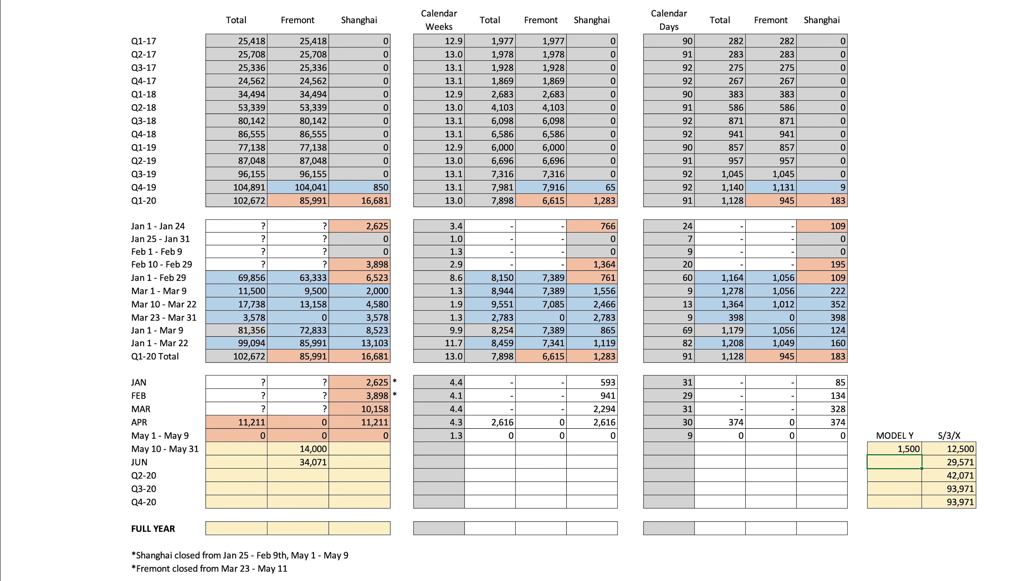
pyautogui.write('4500')
pyautogui.moveTo(907, 451); pyautogui.dragTo(909, 461)
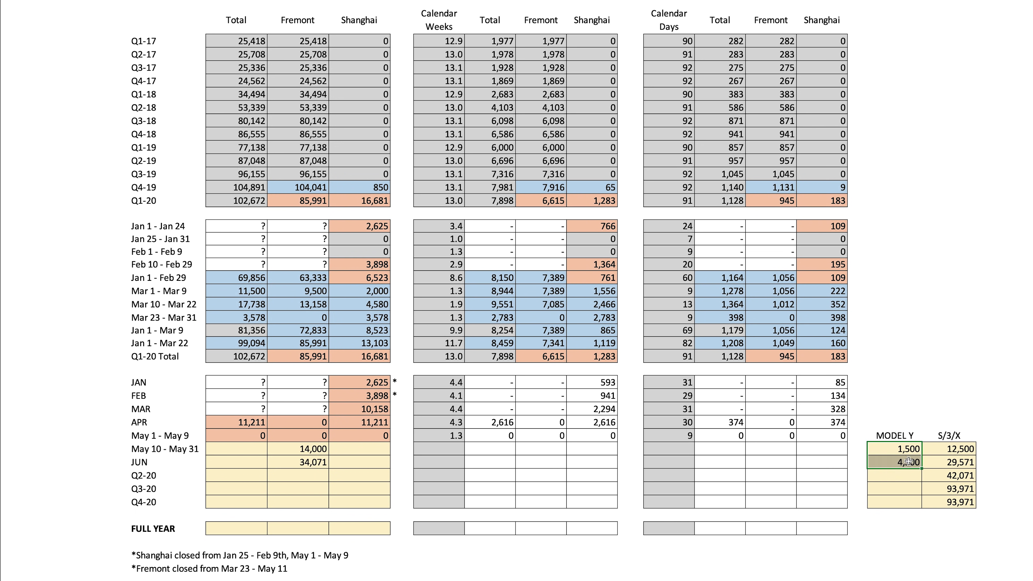
pyautogui.click(899, 474)
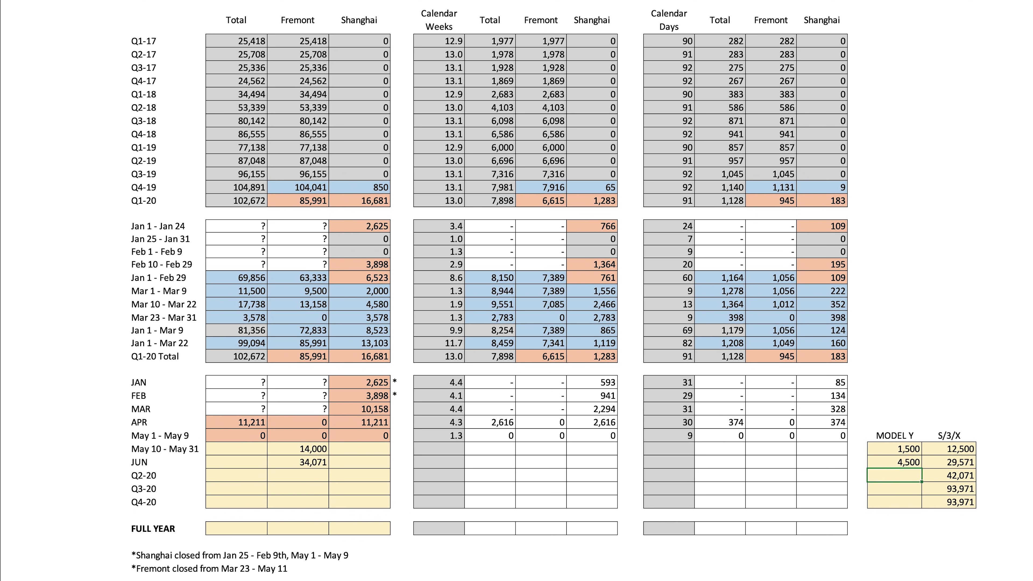
pyautogui.hotkey('ctrl', 'Return')
pyautogui.moveTo(136, 480); pyautogui.dragTo(913, 477)
# Step: Enter Model Y forecasts of 30,000 for Q3-20 and 45,000 for Q4-20
pyautogui.click(914, 491)
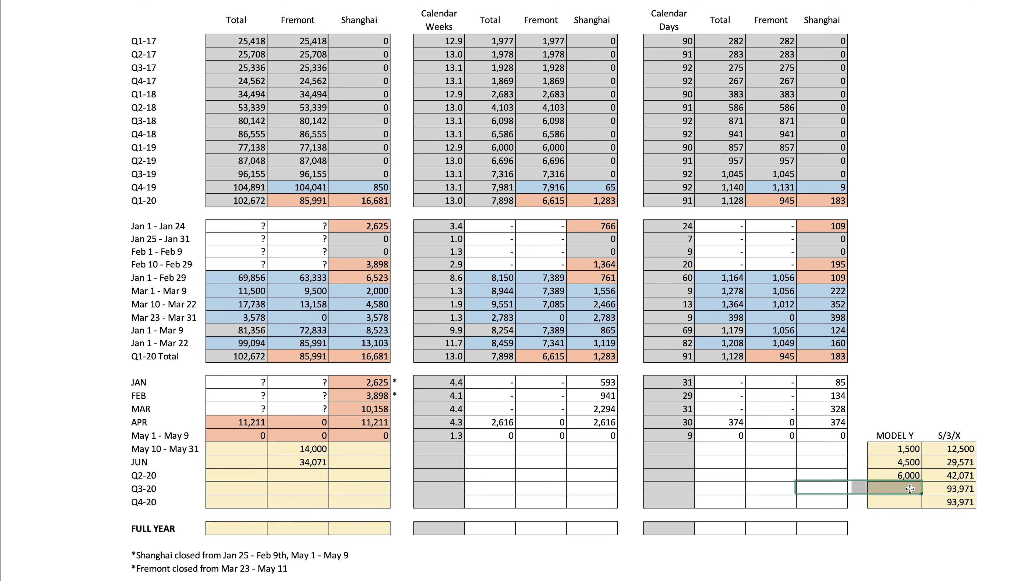
pyautogui.write('30000')
pyautogui.hotkey('ctrl', 'Return')
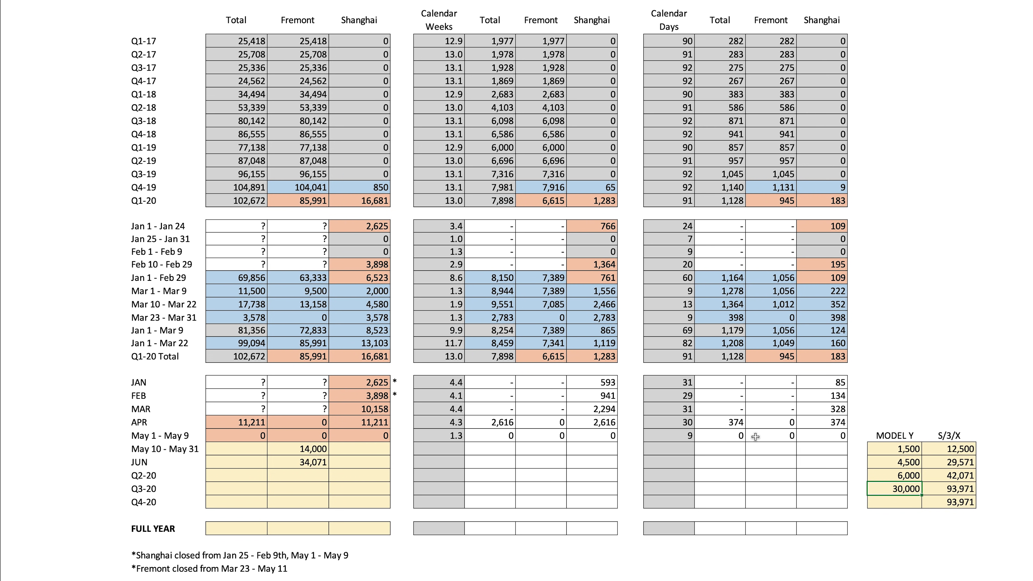
pyautogui.click(907, 503)
pyautogui.write('45000')
pyautogui.hotkey('ctrl', 'Return')
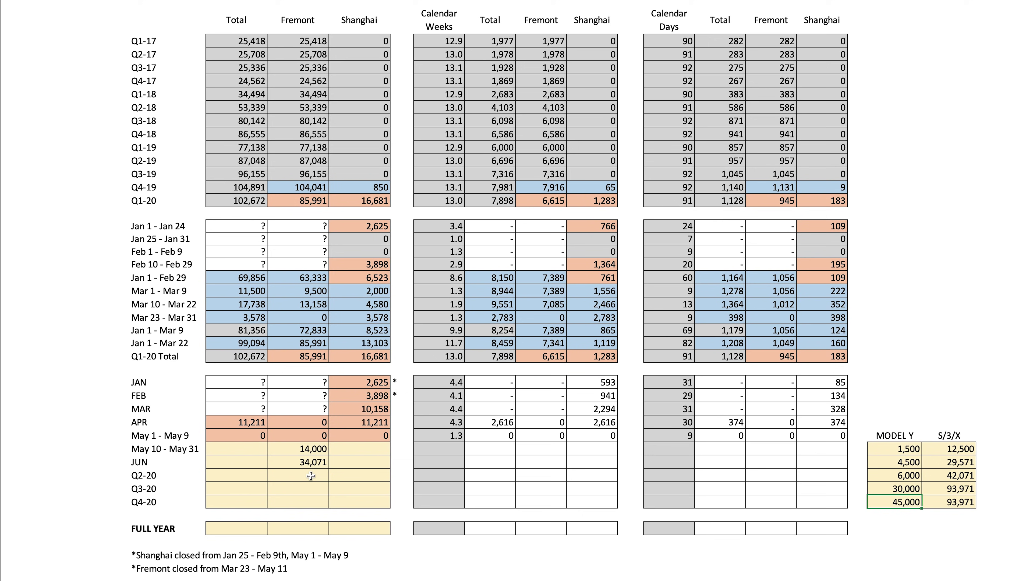
# Step: Fill in Fremont's production forecasts with 48,071 for Q2-20, 123,971 for Q3-20 and 138,971 for Q4-20
pyautogui.moveTo(310, 476); pyautogui.dragTo(309, 501)
pyautogui.write('48,071 123,971 138,971')
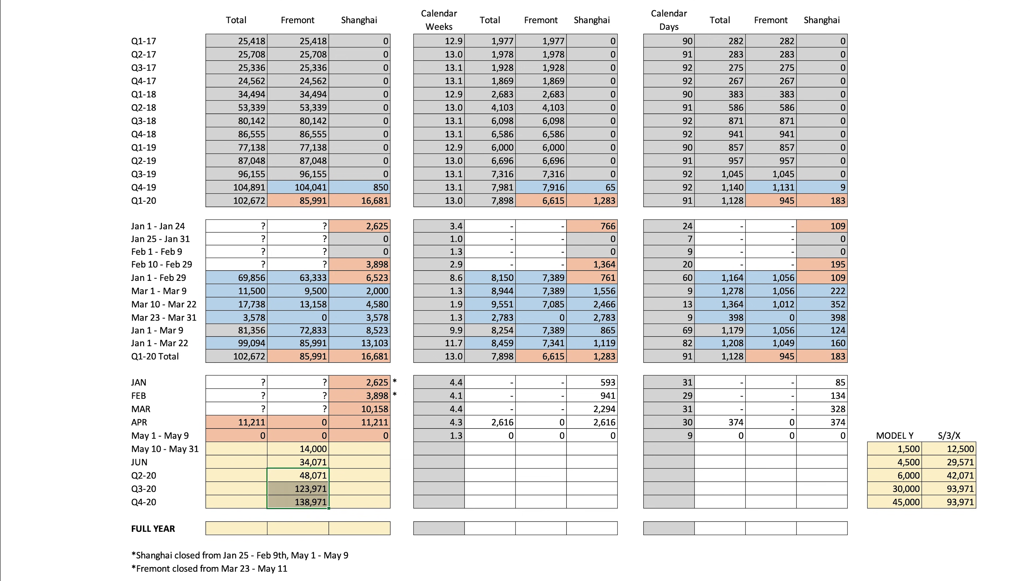
# Step: Fill in the calendar weeks, calendar days and Fremont's weekly and daily rates for May 10 - May 31 through Q4-20
pyautogui.click(288, 481)
pyautogui.click(288, 489)
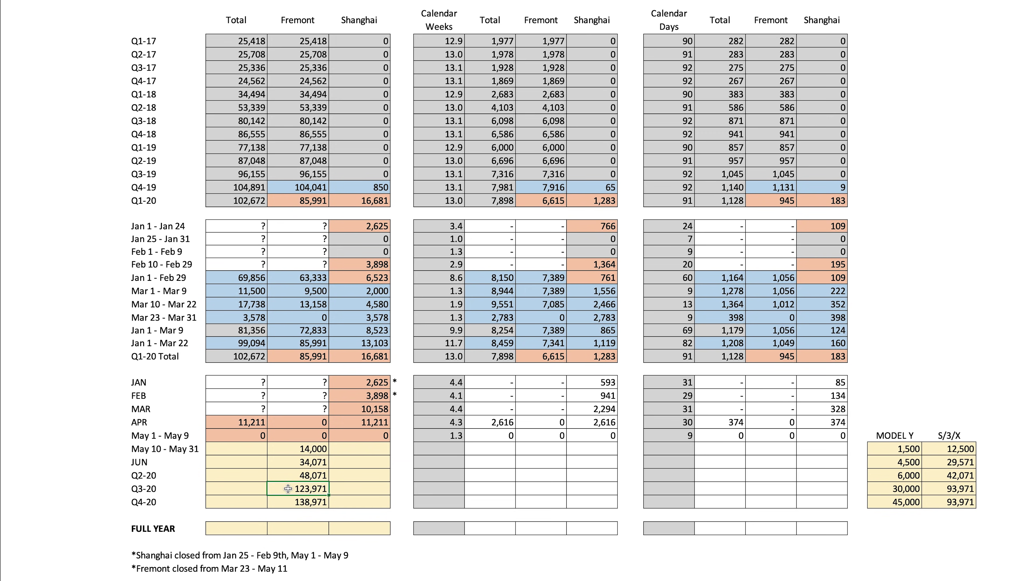
pyautogui.click(289, 504)
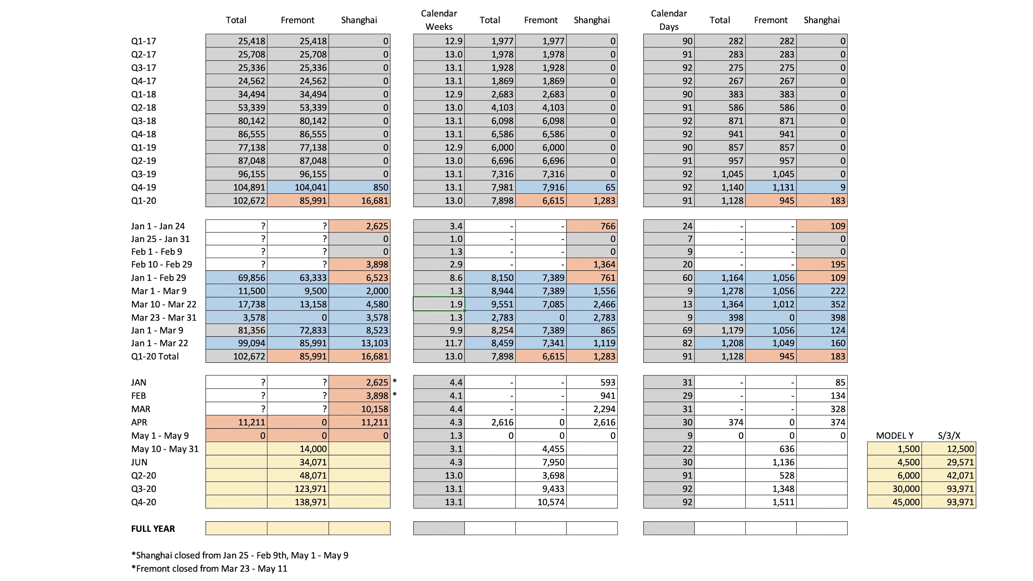
# Step: Enter Shanghai weekly rates of 2,700 for Q2-20, 3,900 for Q3-20 and 4,212 for Q4-20
pyautogui.click(191, 559)
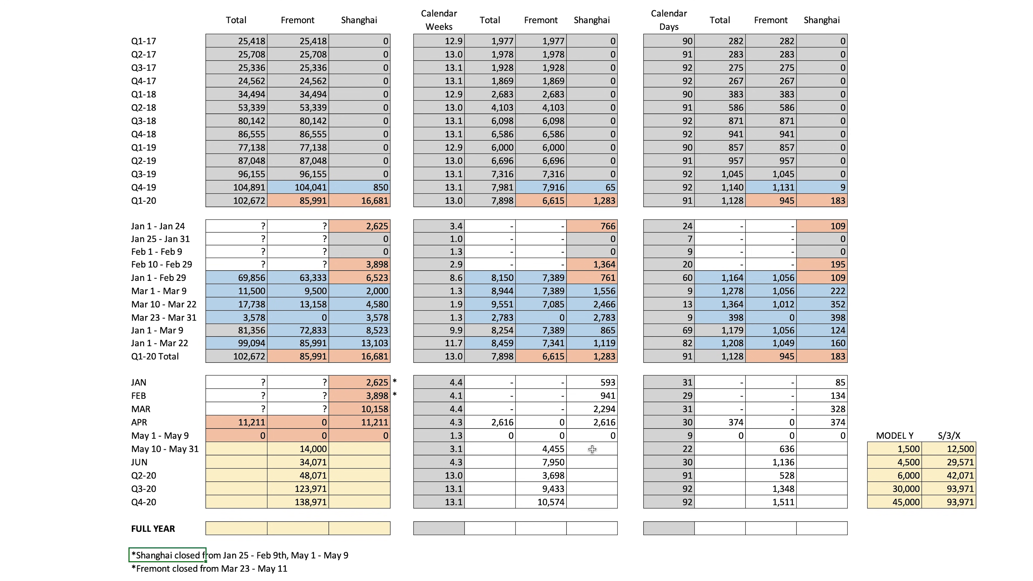
pyautogui.click(594, 425)
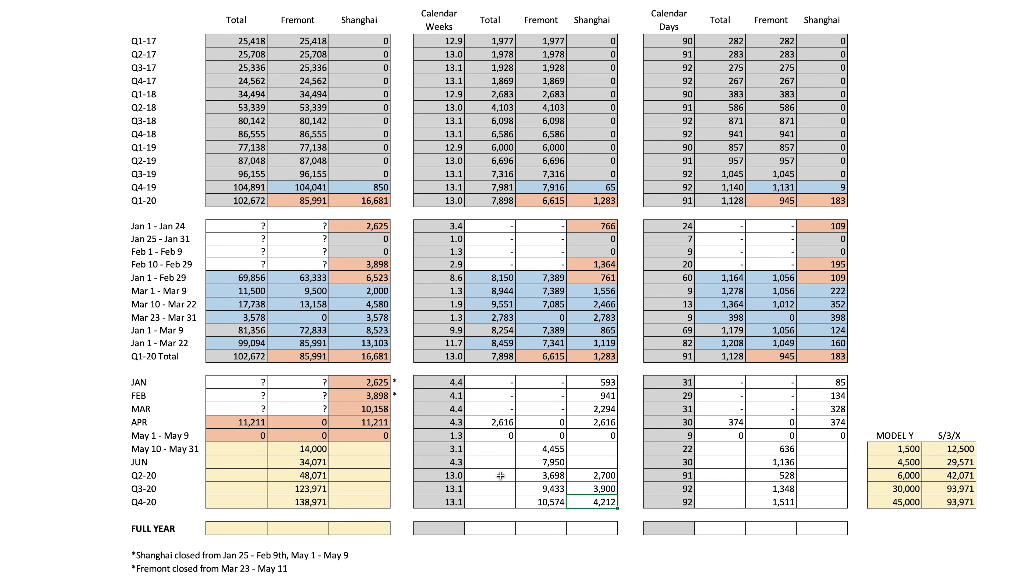
# Step: Enter Shanghai production forecasts of 9,455 for May 10 - May 31, 14,440 for June, 35,105 for Q2-20, 51,257 for Q3-20 and 55,358 for Q4-20
pyautogui.moveTo(374, 452); pyautogui.dragTo(370, 504)
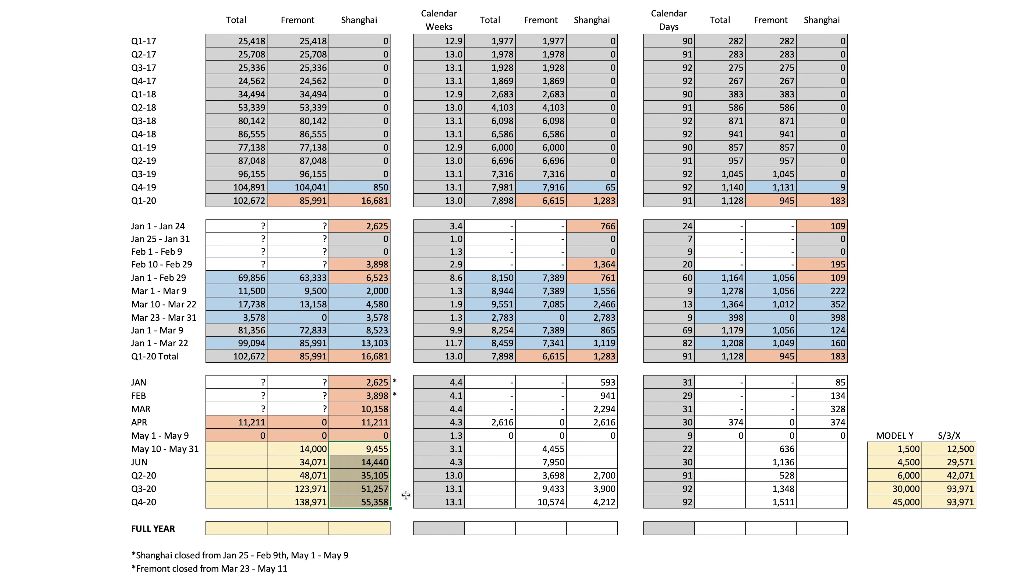
pyautogui.write('9,455 14,440 35,105 51,257 55,358')
pyautogui.click(371, 478)
pyautogui.click(355, 491)
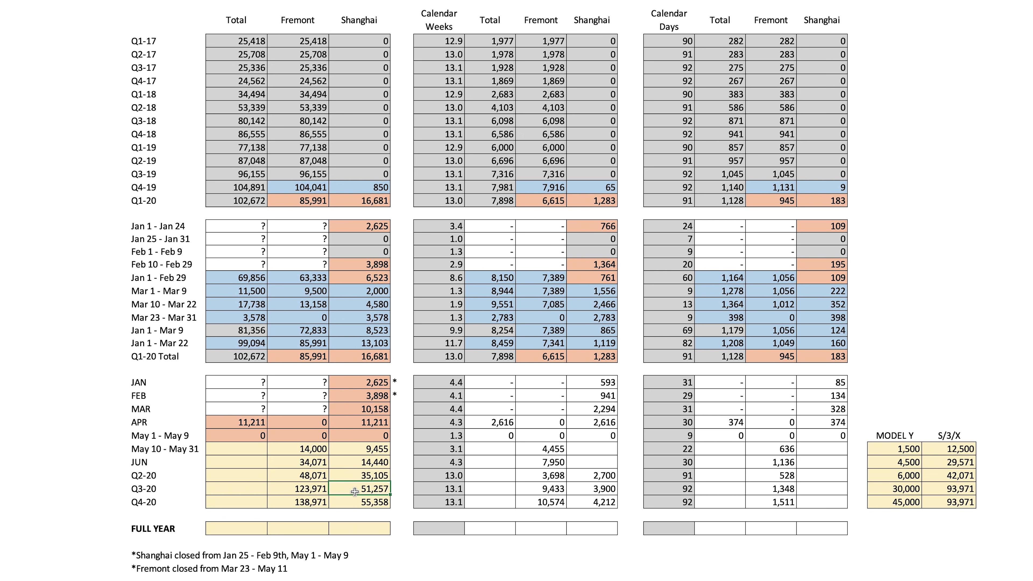
pyautogui.click(372, 502)
# Step: Fill in Shanghai's weekly rates of 3,008 for May 10 - May 31 and 3,369 for June, plus daily rates of 430, 481, 386, 557 and 602
pyautogui.moveTo(612, 446); pyautogui.dragTo(602, 462)
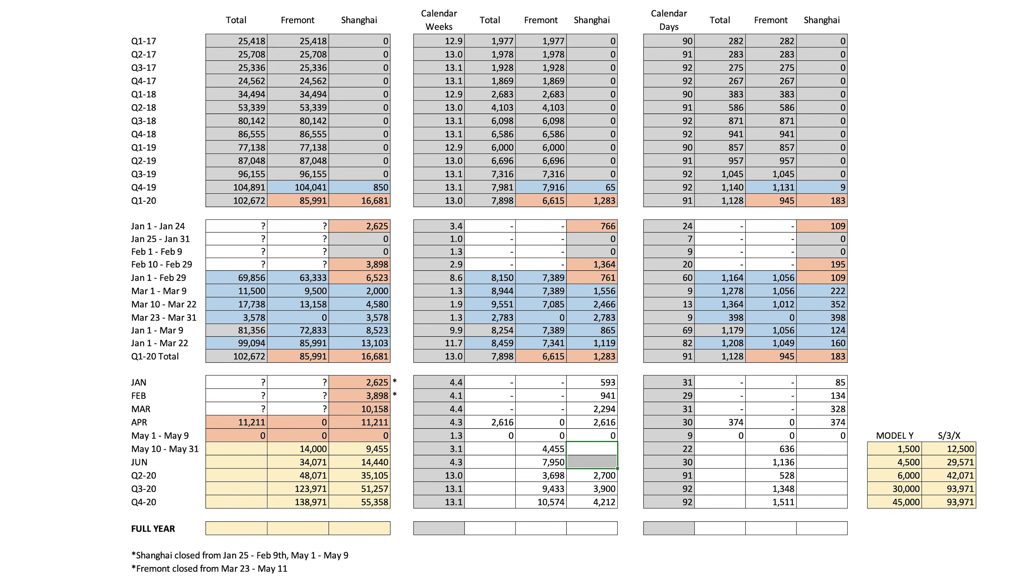
pyautogui.write('3,008 3,369')
pyautogui.moveTo(814, 449); pyautogui.dragTo(822, 504)
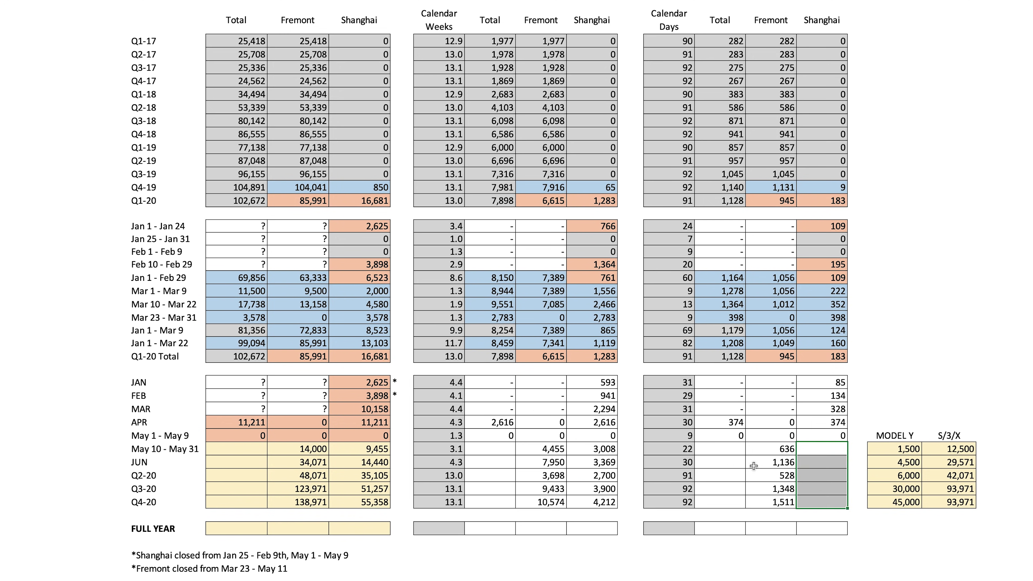
pyautogui.hotkey('ctrl', 'v')
pyautogui.click(321, 412)
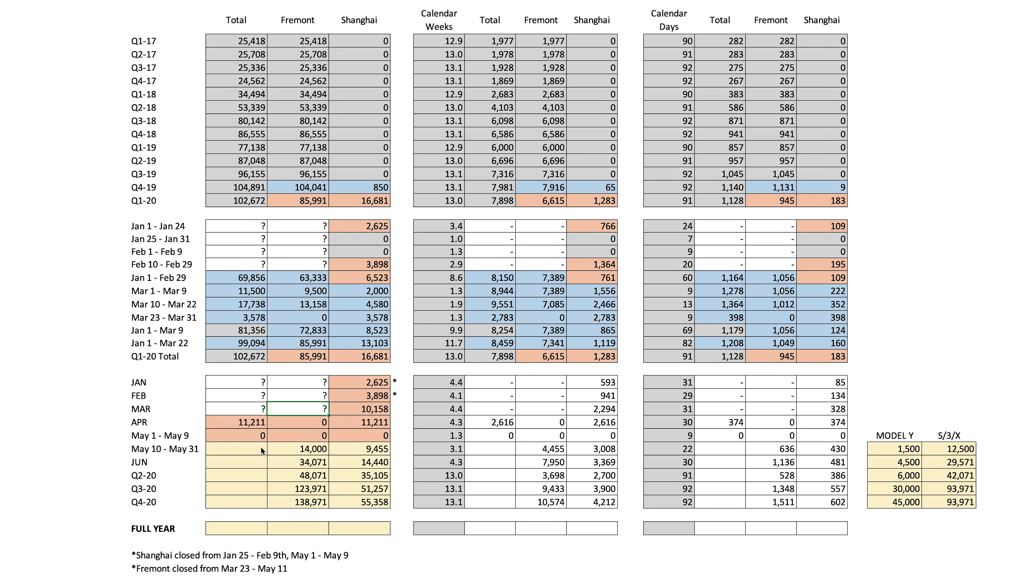
# Step: Fill in total production of 23,455 for May 10 - May 31, 48,511 for June, 83,177 for Q2-20, 175,229 for Q3-20 and 194,329 for Q4-20
pyautogui.moveTo(250, 447); pyautogui.dragTo(254, 501)
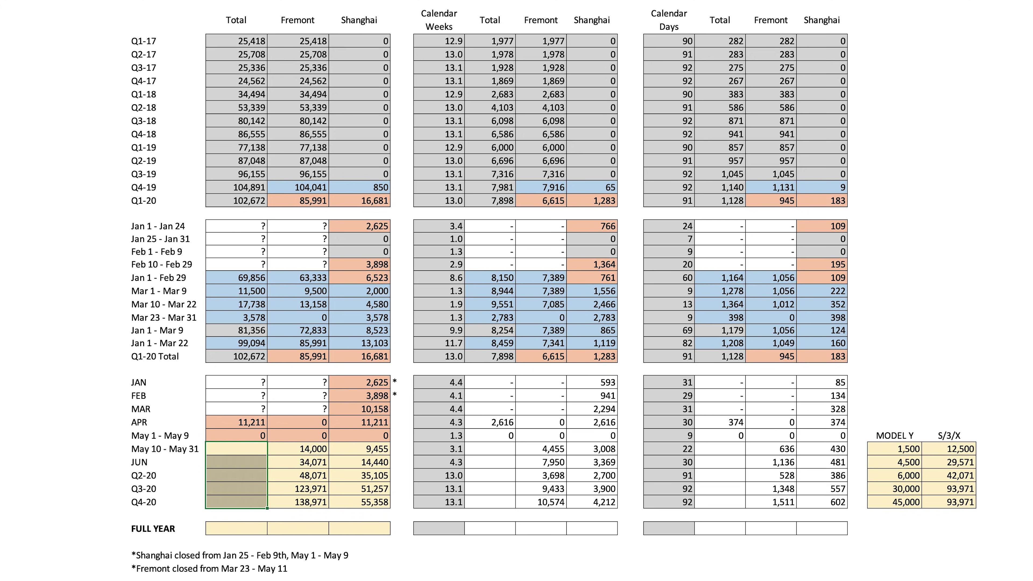
pyautogui.hotkey('ctrl', 'v')
pyautogui.click(256, 476)
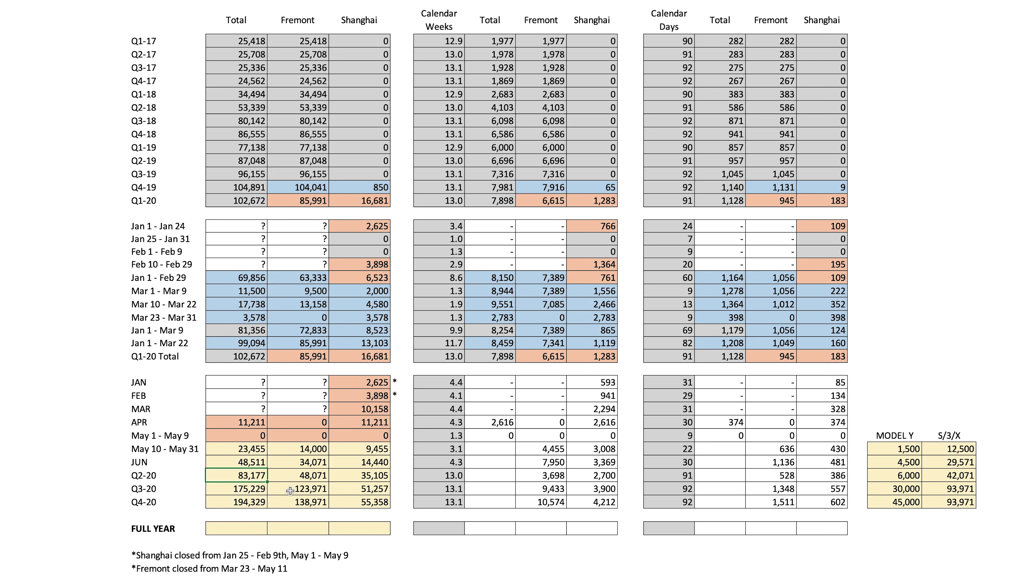
pyautogui.click(256, 489)
pyautogui.click(247, 502)
# Step: Enter full-year production of 555,407 total, 397,005 for Fremont and 158,401 for Shanghai, and make the three figures bold
pyautogui.click(230, 530)
pyautogui.write('555,407')
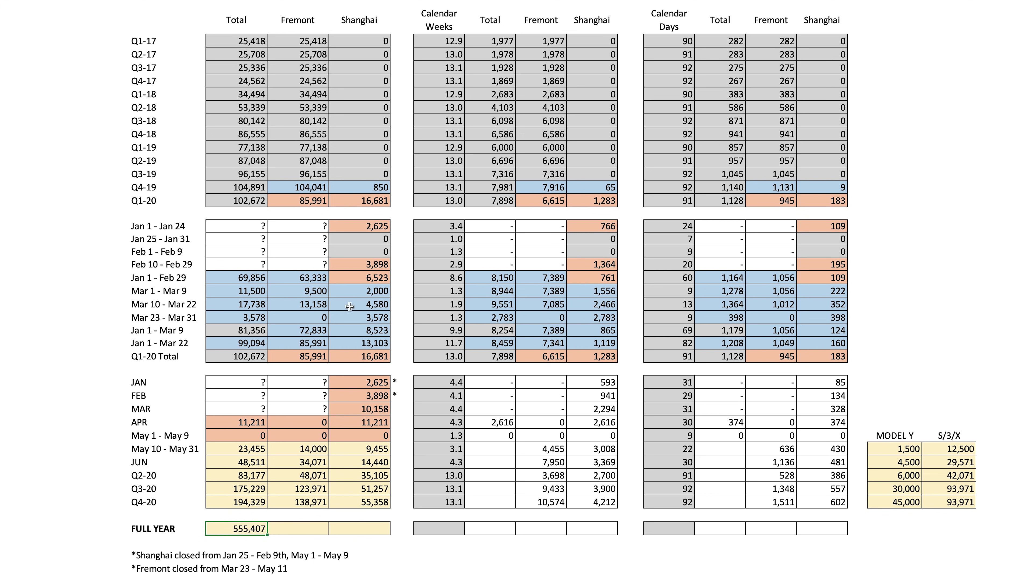
pyautogui.moveTo(314, 529); pyautogui.dragTo(358, 529)
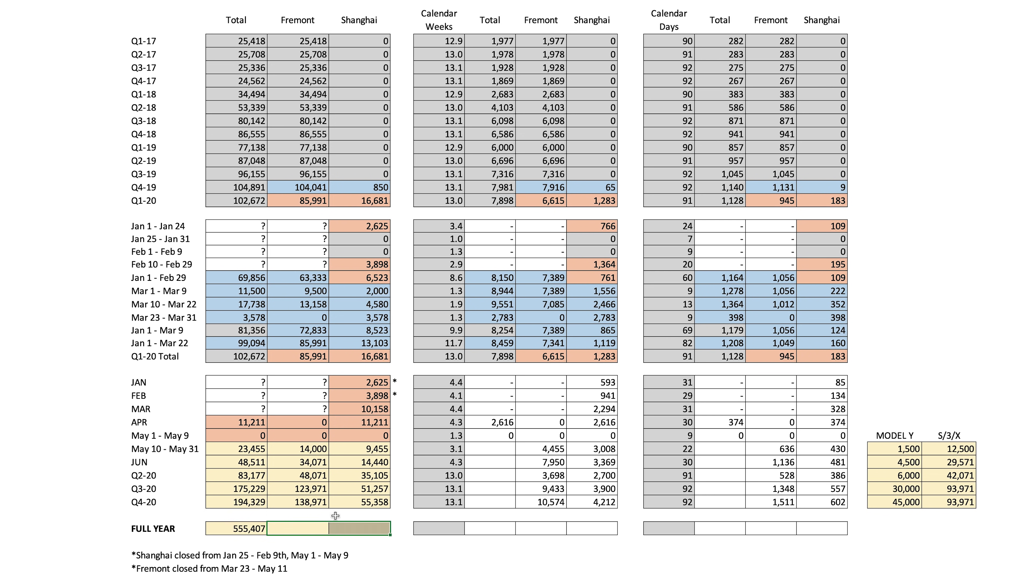
pyautogui.write('397,005\t158,401')
pyautogui.click(249, 529)
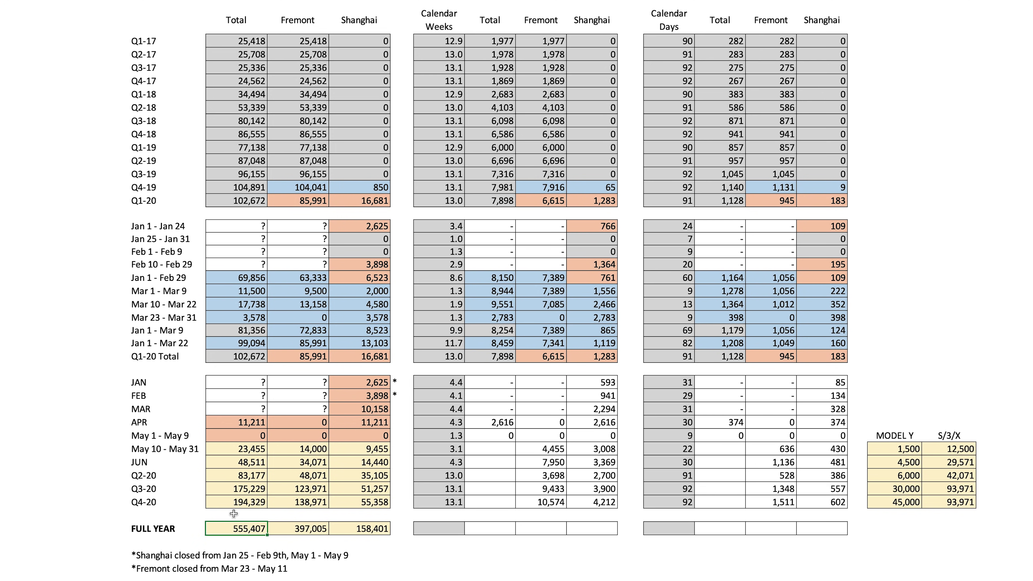
pyautogui.moveTo(249, 531); pyautogui.dragTo(342, 527)
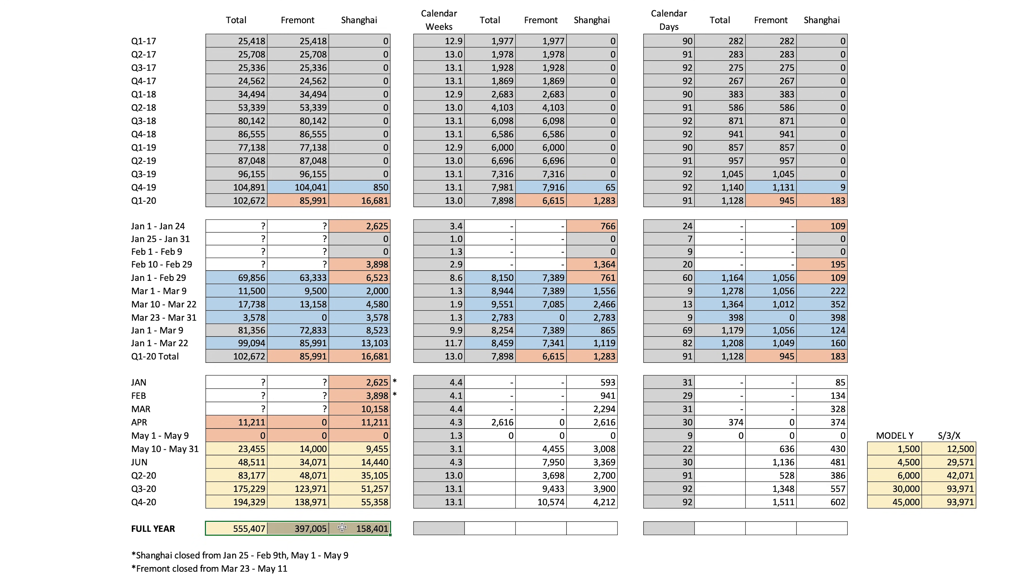
pyautogui.hotkey('ctrl', 'b')
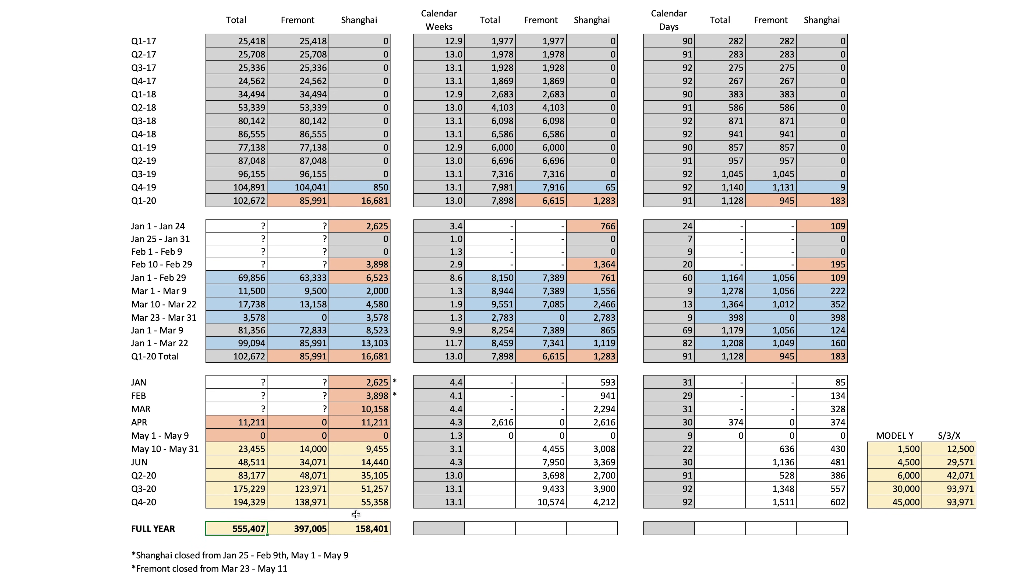
# Step: Fill in total weekly rates of 7,463, 11,319, 6,398, 13,333 and 14,786, plus the total daily rates and the full-year weeks, days and rates
pyautogui.moveTo(484, 450); pyautogui.dragTo(492, 501)
pyautogui.hotkey('ctrl', 'v')
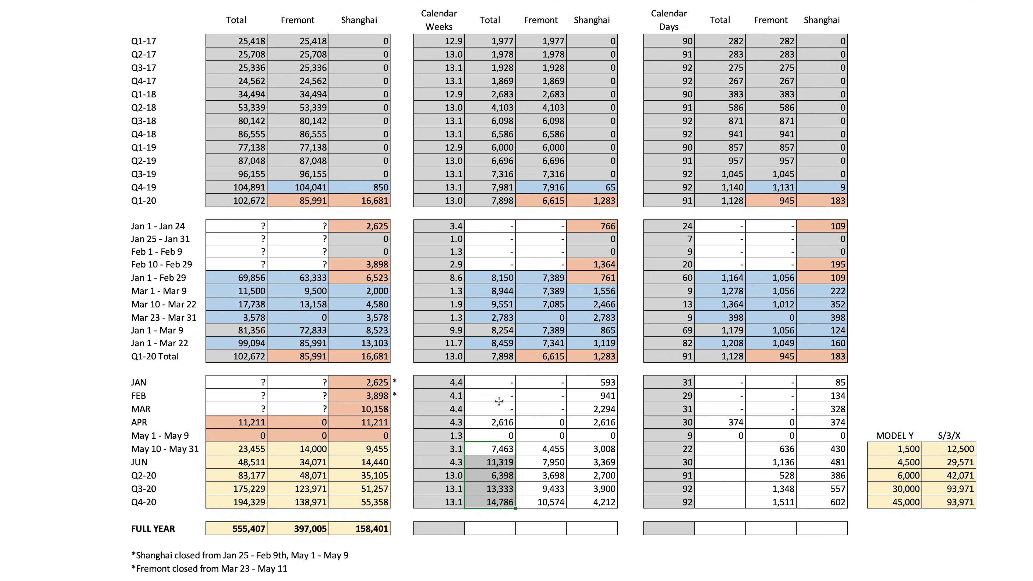
pyautogui.moveTo(443, 452); pyautogui.dragTo(834, 530)
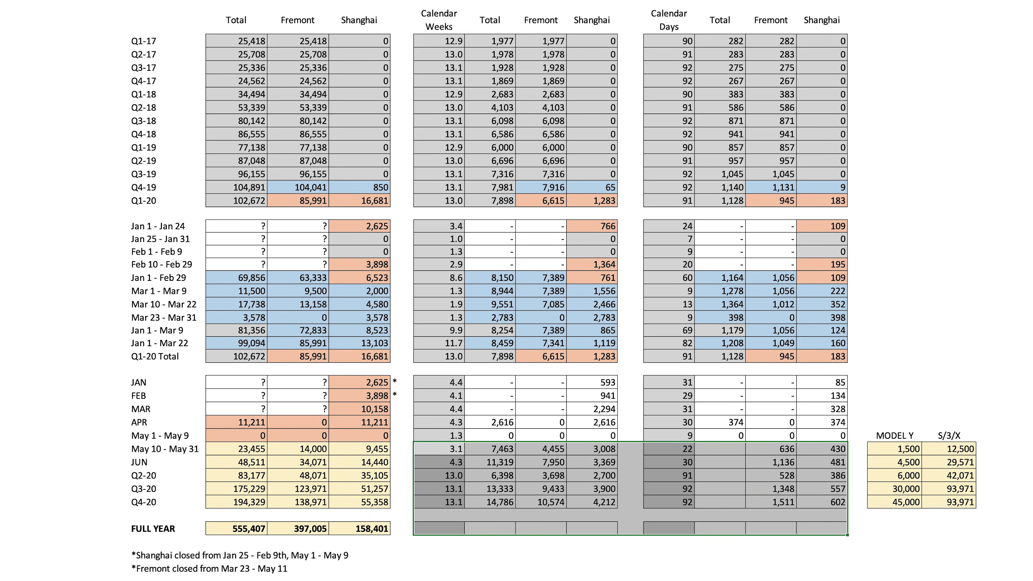
pyautogui.hotkey('alt', '=')
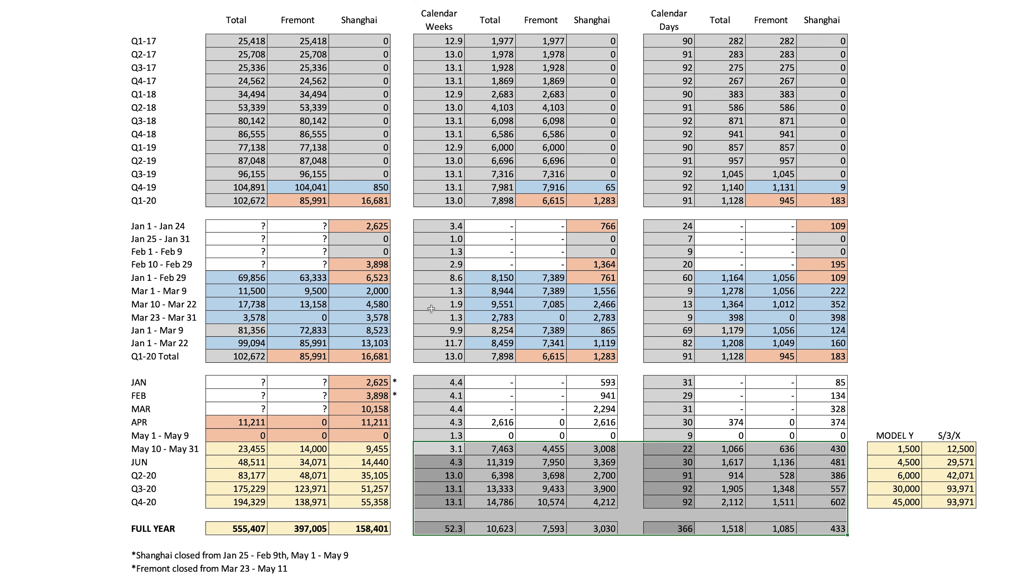